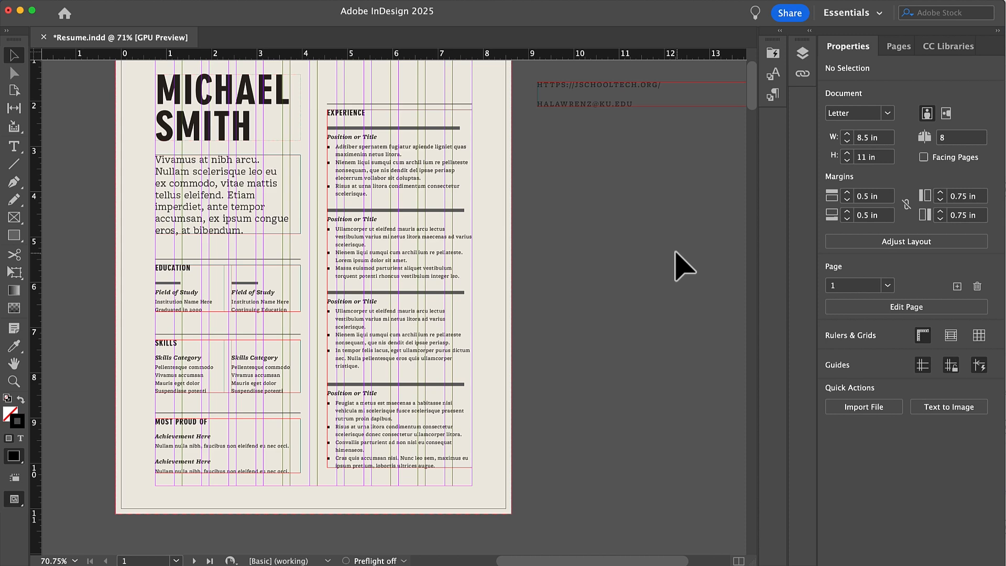
- Switch InDesign to the Digital Publishing workspace
{"action": "left_click", "coordinate": [353, 3]}
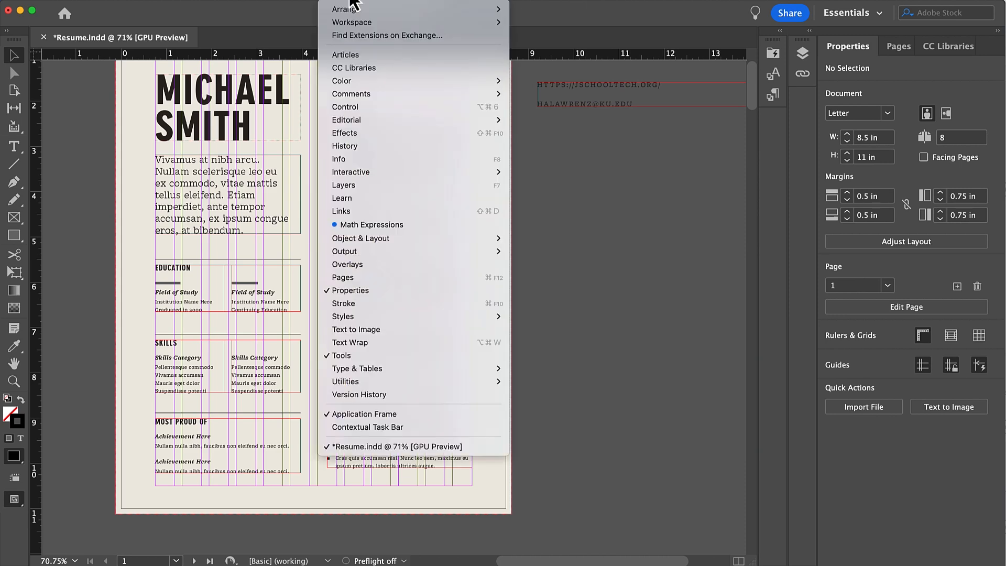
{"action": "mouse_move", "coordinate": [359, 23]}
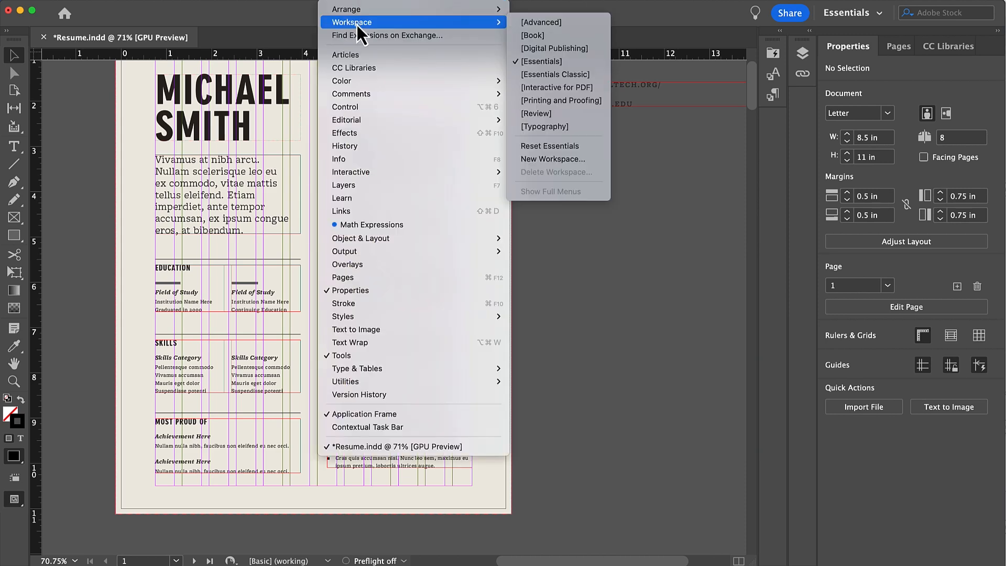
{"action": "left_click", "coordinate": [576, 49]}
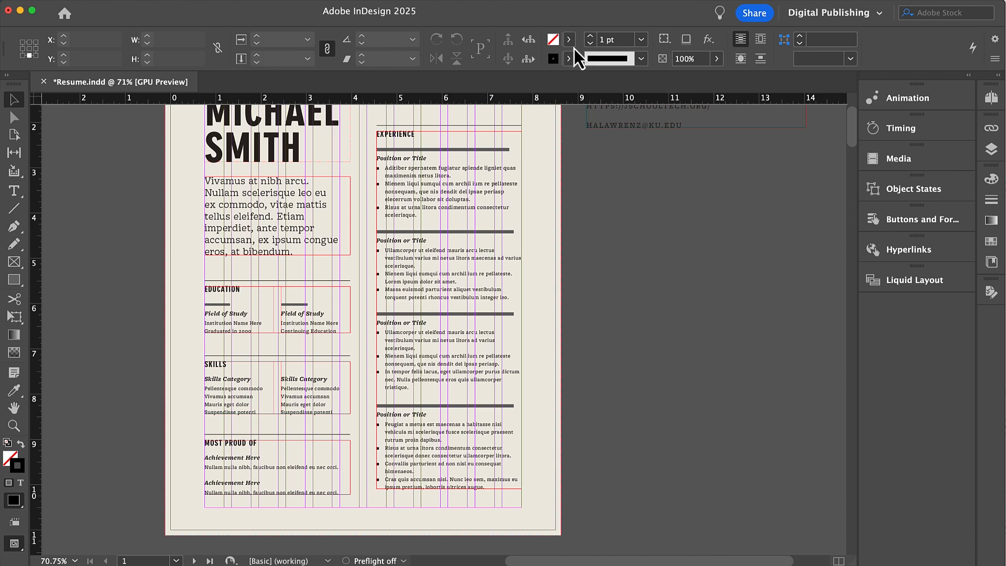
- Open the Hyperlinks panel and float it over the pasteboard beside the page
{"action": "left_click", "coordinate": [885, 249]}
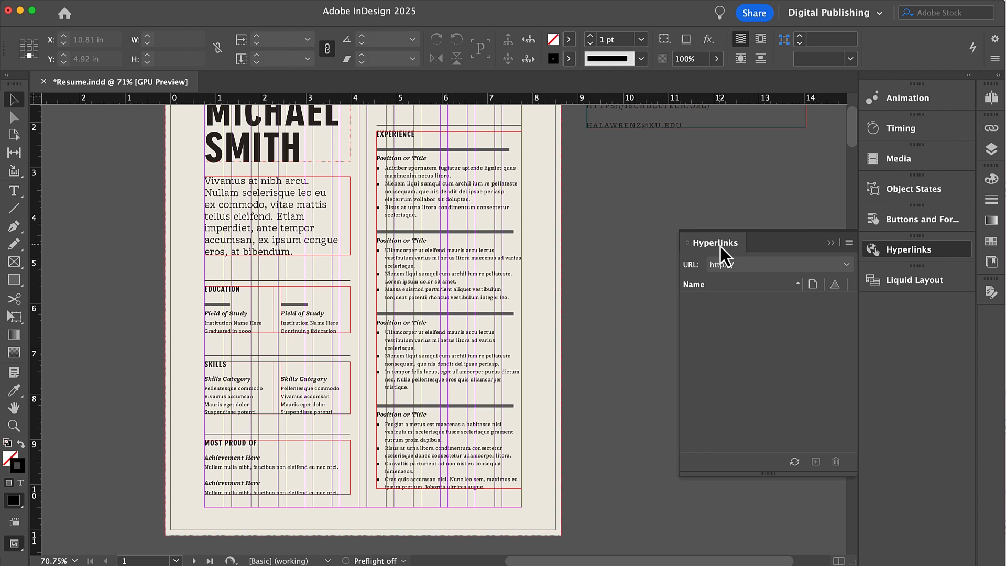
{"action": "left_click_drag", "start_coordinate": [719, 246], "coordinate": [632, 198]}
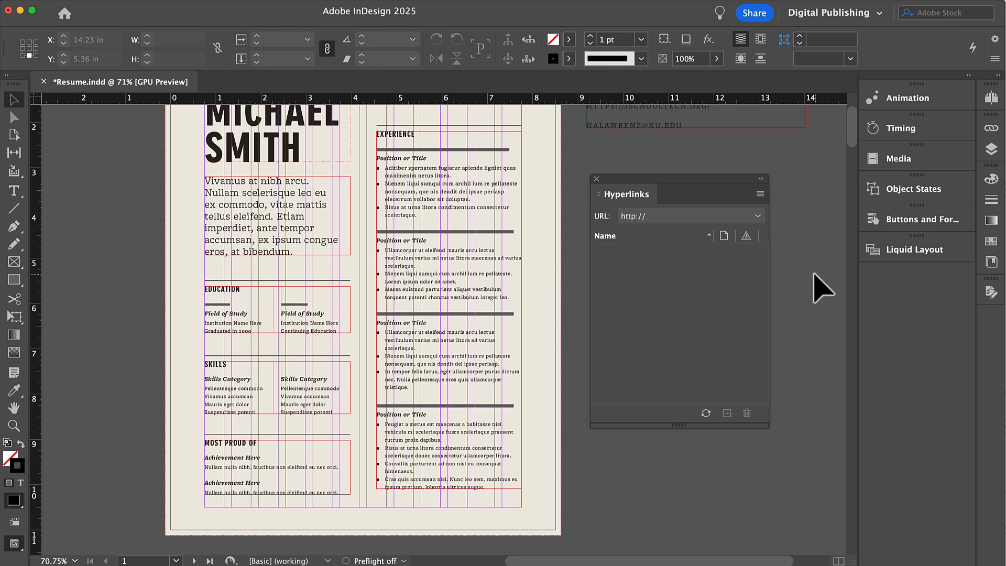
{"action": "scroll", "coordinate": [817, 283], "scroll_direction": "up", "scroll_amount": 1}
{"action": "scroll", "coordinate": [822, 288], "scroll_direction": "up", "scroll_amount": 1}
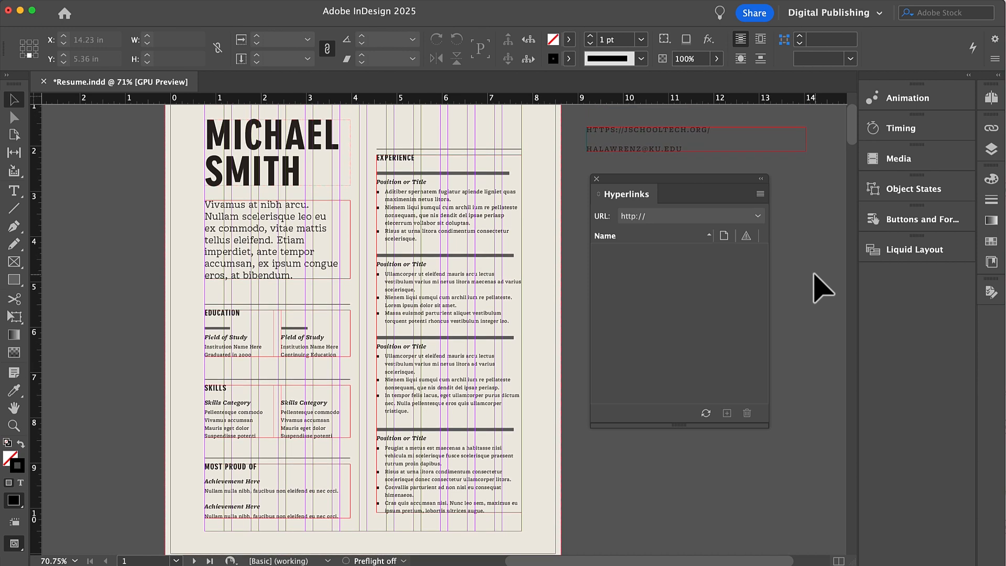
- Select 'at bibendum.' in the intro paragraph, then start and cancel a new hyperlink
{"action": "left_click", "coordinate": [248, 272]}
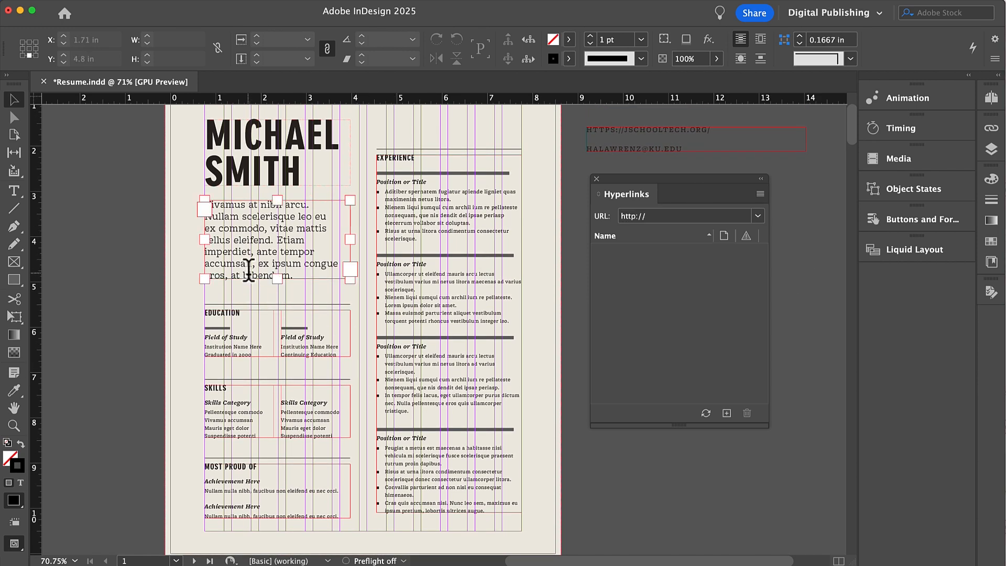
{"action": "double_click", "coordinate": [231, 275]}
{"action": "left_click_drag", "start_coordinate": [231, 275], "coordinate": [292, 273]}
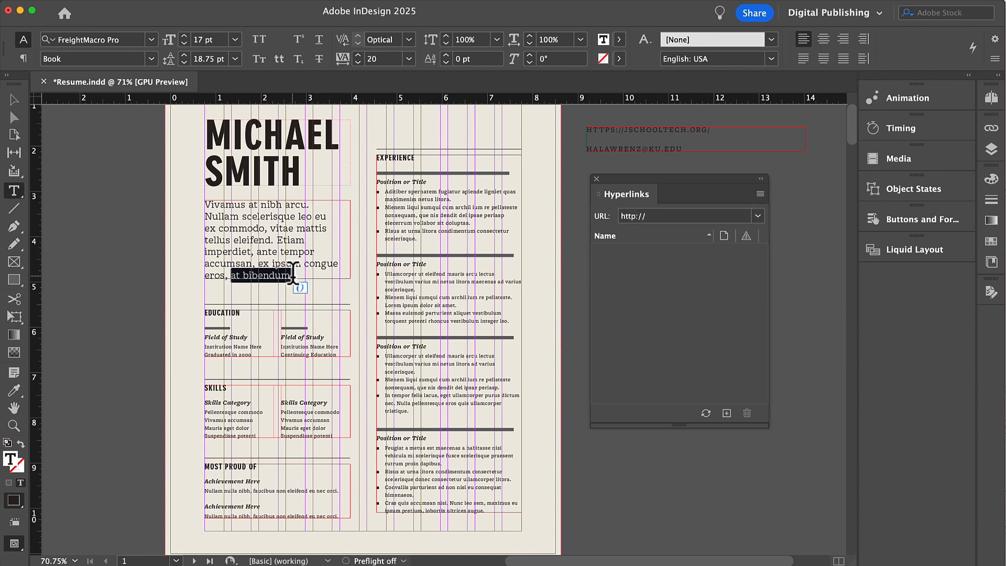
{"action": "left_click", "coordinate": [760, 195]}
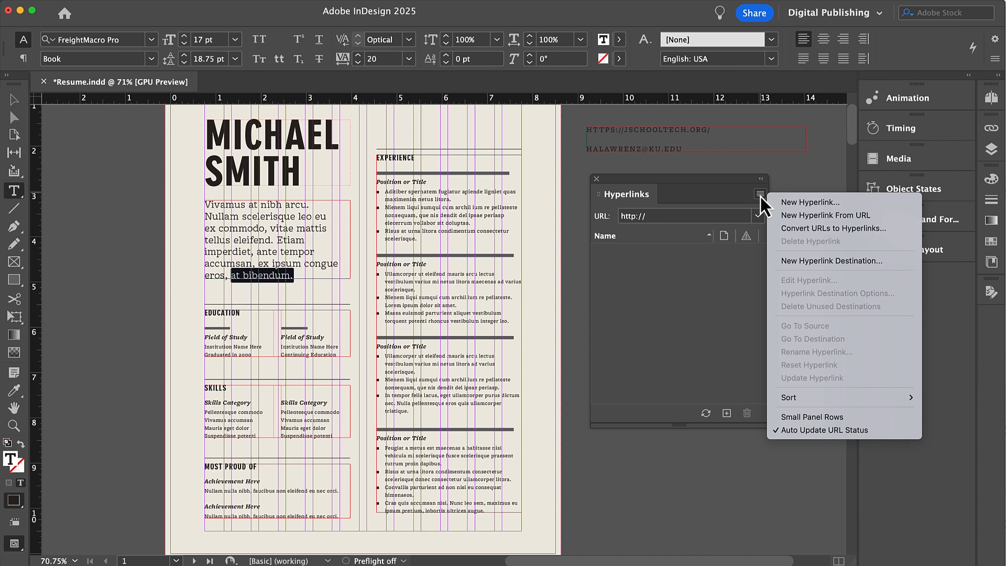
{"action": "left_click", "coordinate": [810, 202]}
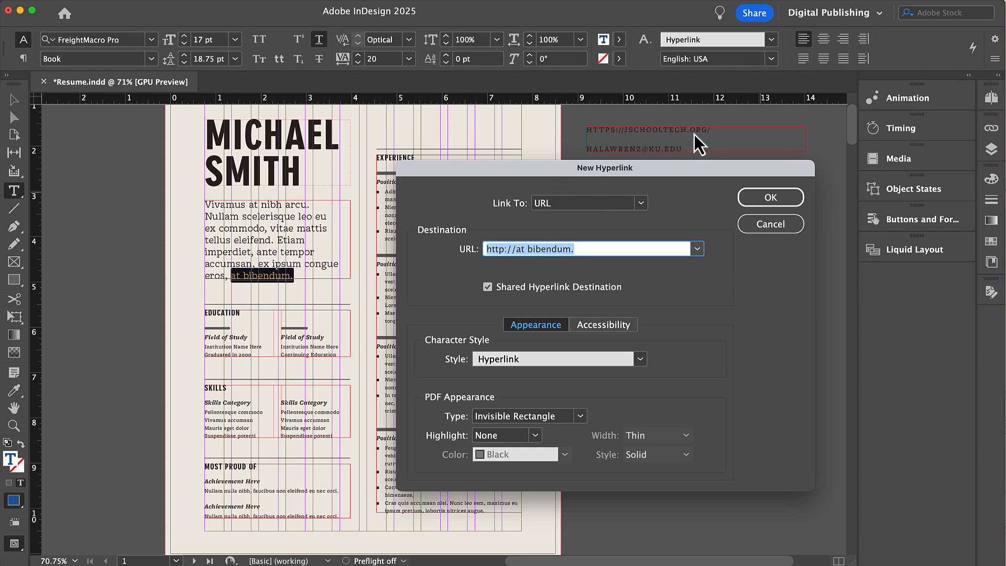
{"action": "left_click", "coordinate": [784, 229]}
{"action": "left_click_drag", "start_coordinate": [723, 131], "coordinate": [584, 127]}
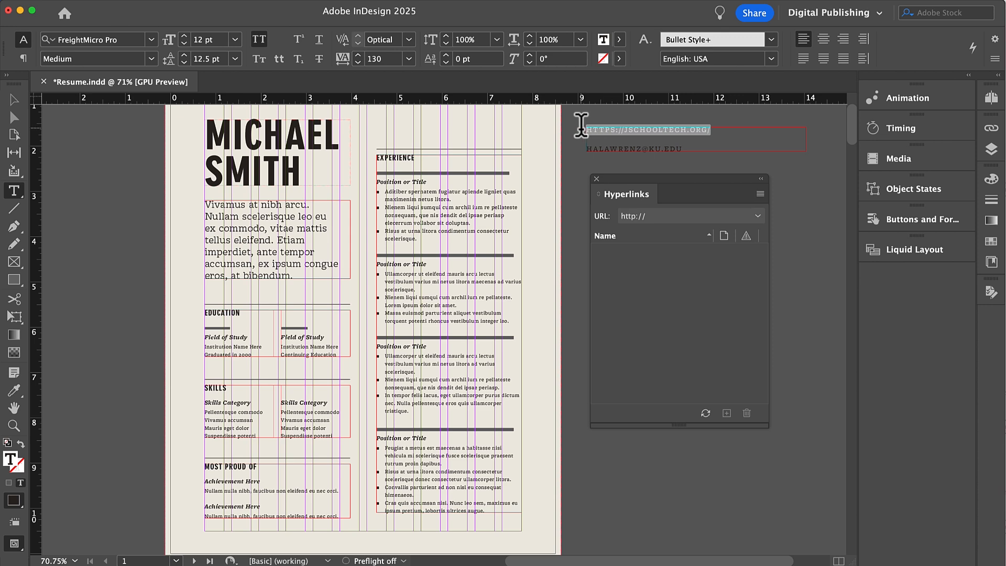
{"action": "left_click_drag", "start_coordinate": [232, 275], "coordinate": [289, 275]}
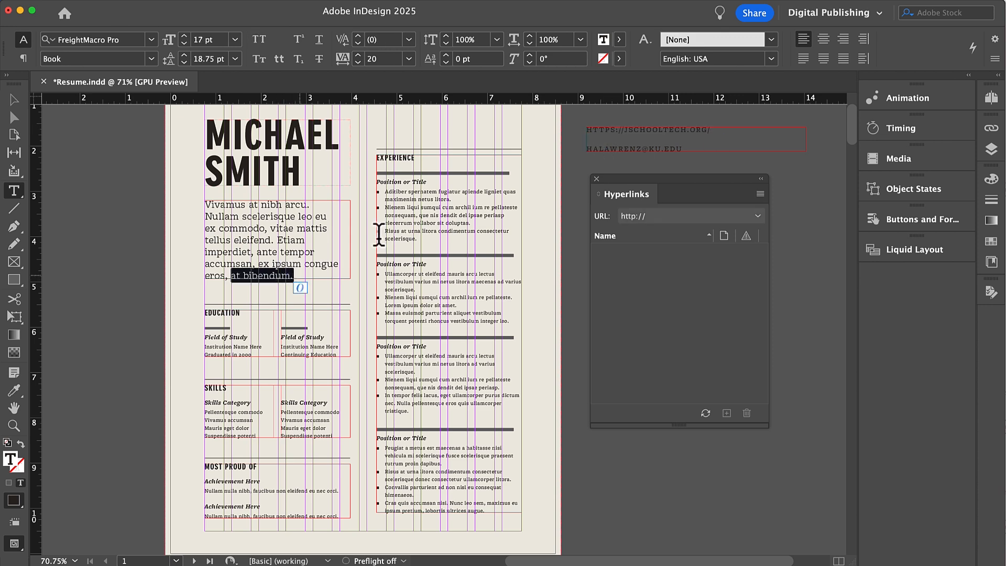
{"action": "left_click", "coordinate": [760, 195]}
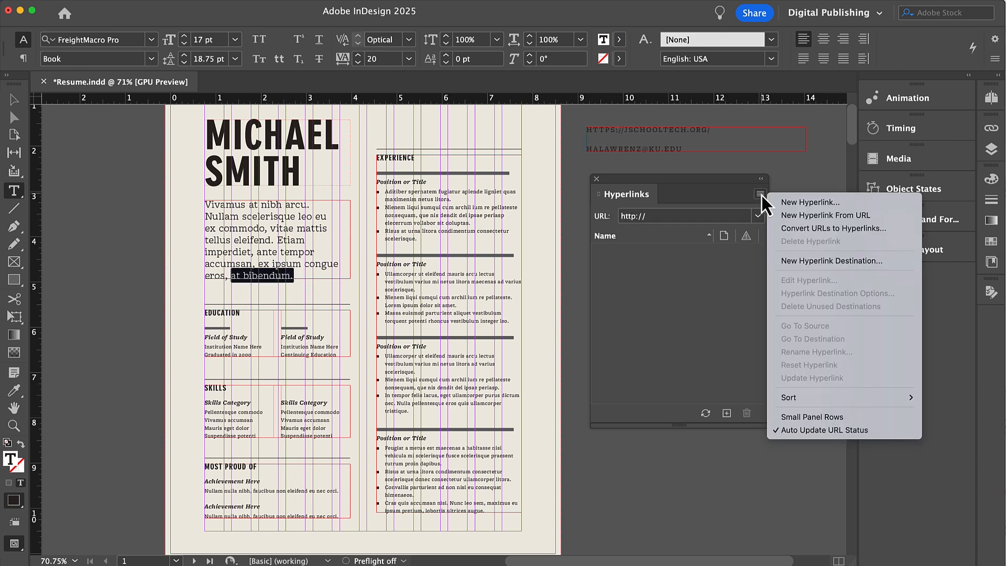
{"action": "left_click", "coordinate": [810, 202]}
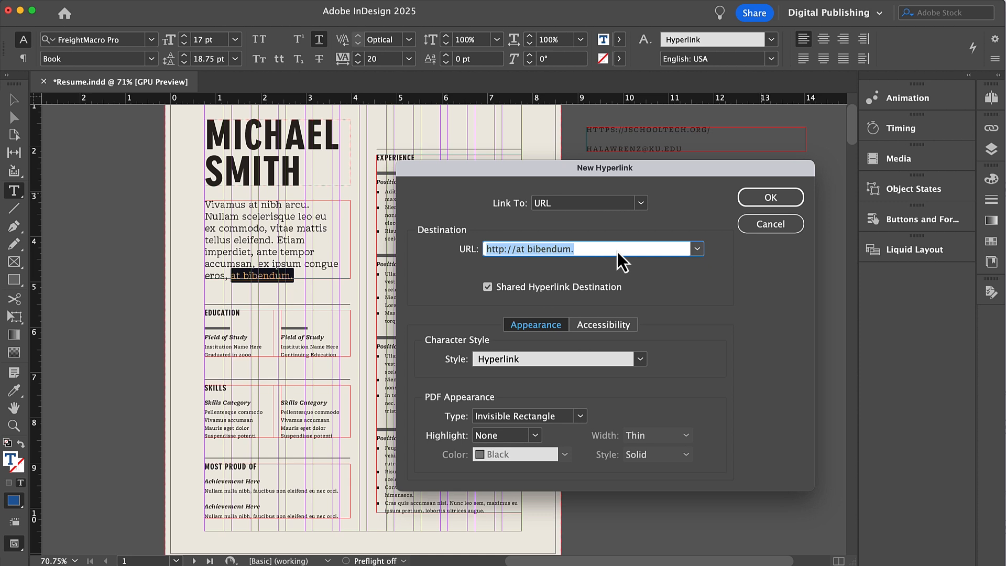
{"action": "type", "text": "https://jschooltech.org/"}
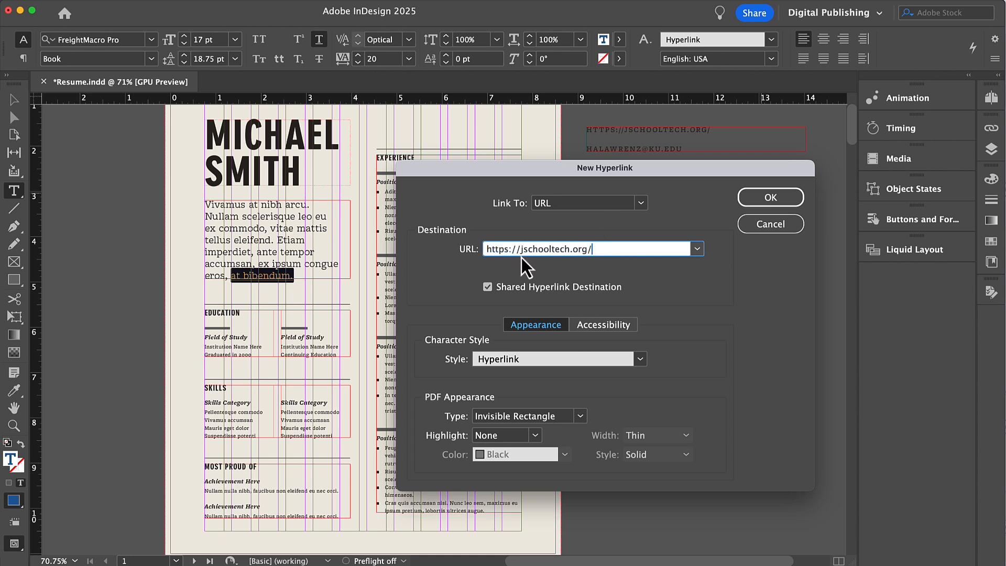
{"action": "left_click", "coordinate": [582, 360]}
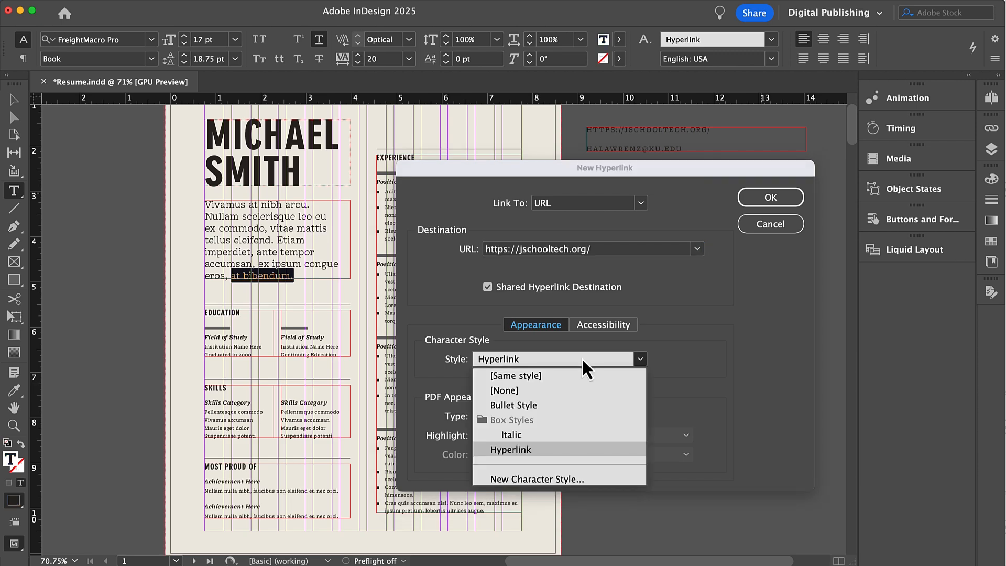
{"action": "left_click", "coordinate": [781, 370]}
{"action": "left_click", "coordinate": [775, 202]}
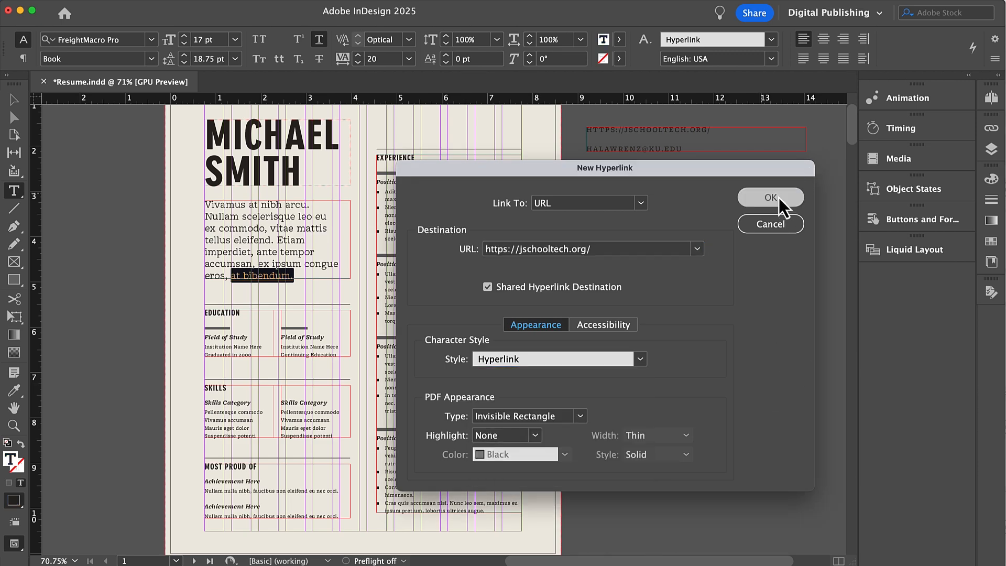
{"action": "left_click", "coordinate": [267, 234]}
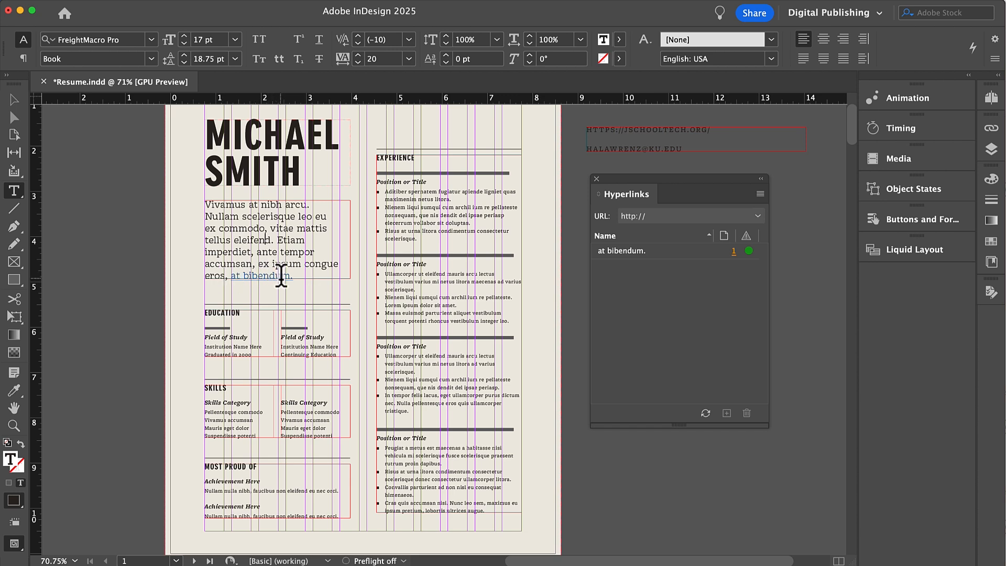
- Draw a small black-filled, unstroked rectangle above the EXPERIENCE heading
{"action": "left_click", "coordinate": [16, 103]}
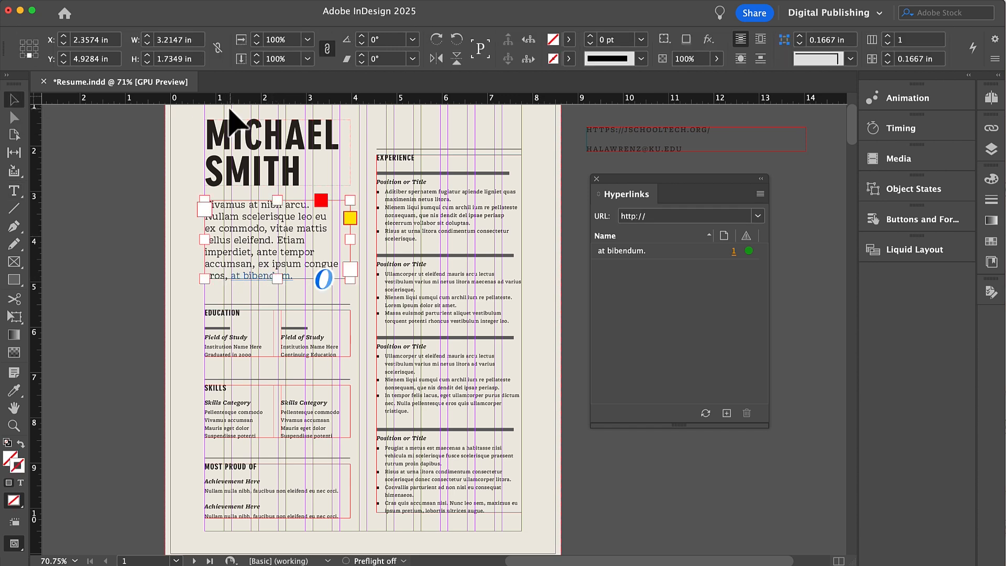
{"action": "left_click", "coordinate": [267, 163]}
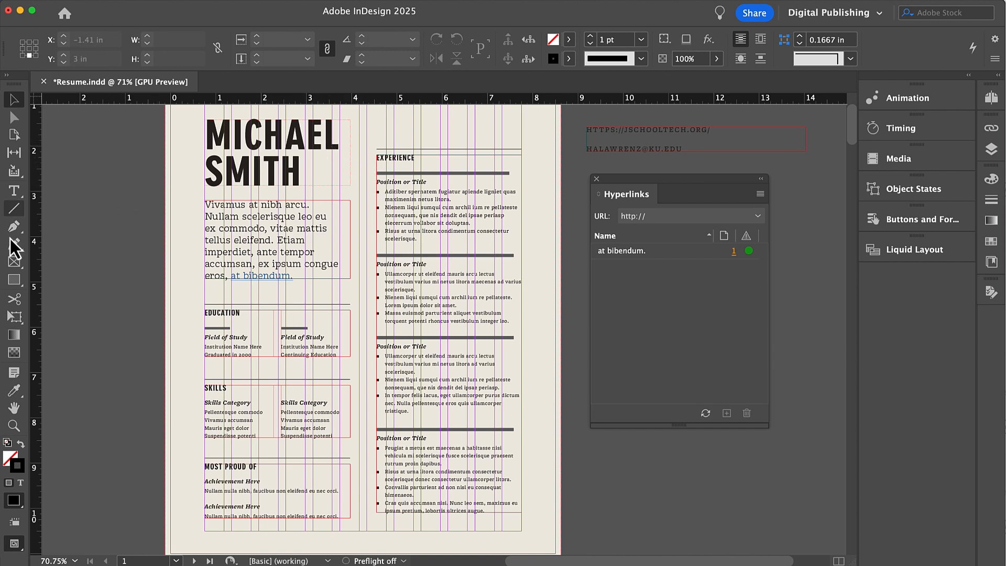
{"action": "left_click", "coordinate": [14, 281]}
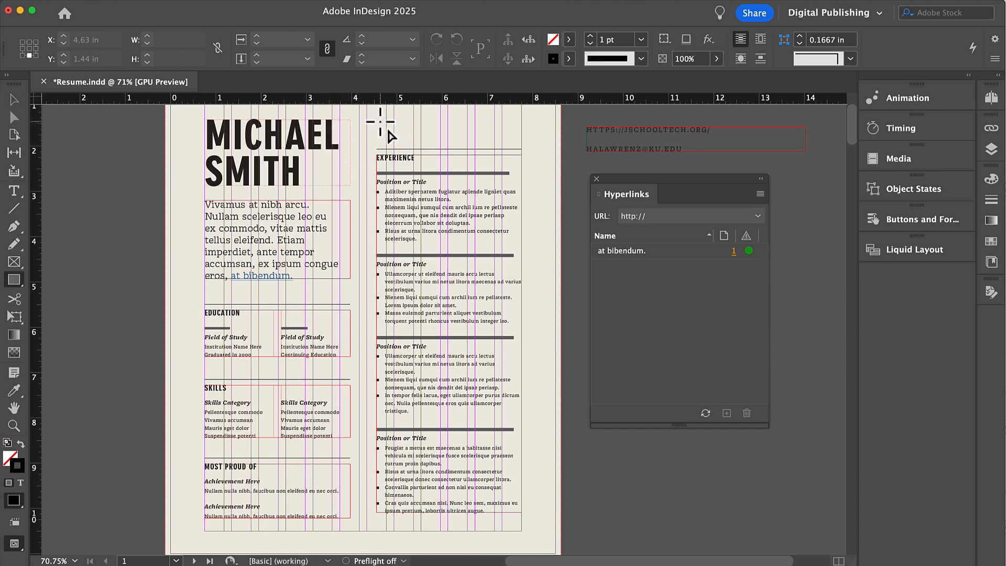
{"action": "left_click_drag", "start_coordinate": [376, 120], "coordinate": [401, 136]}
{"action": "key", "text": "shift+x"}
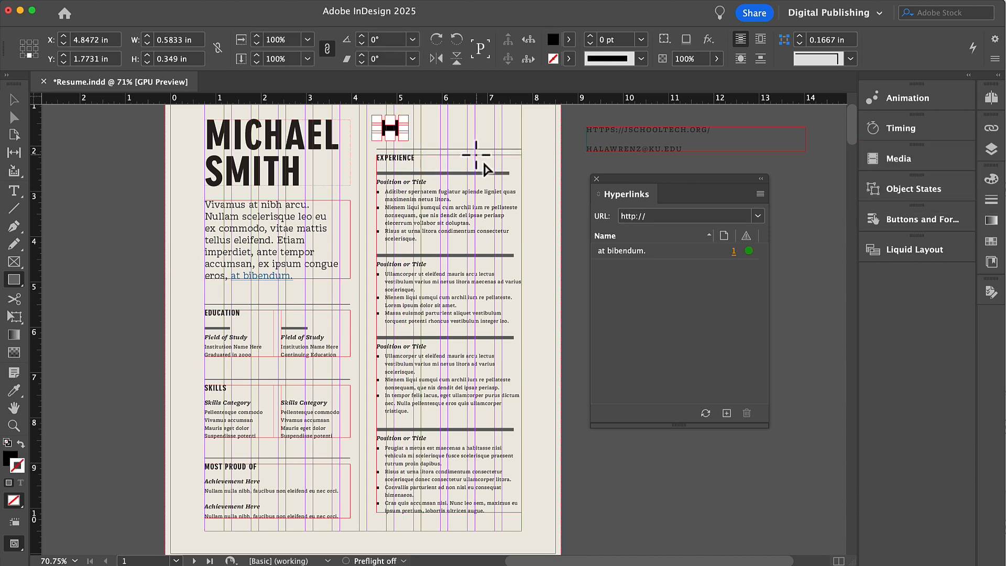
- Select the rectangle and begin a new hyperlink for it
{"action": "left_click", "coordinate": [8, 195]}
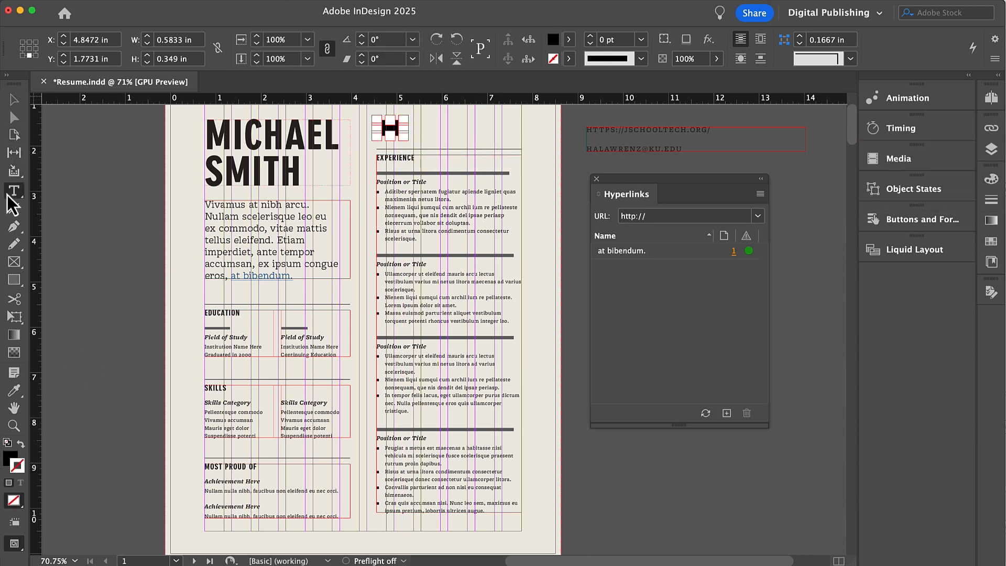
{"action": "left_click_drag", "start_coordinate": [687, 150], "coordinate": [583, 147]}
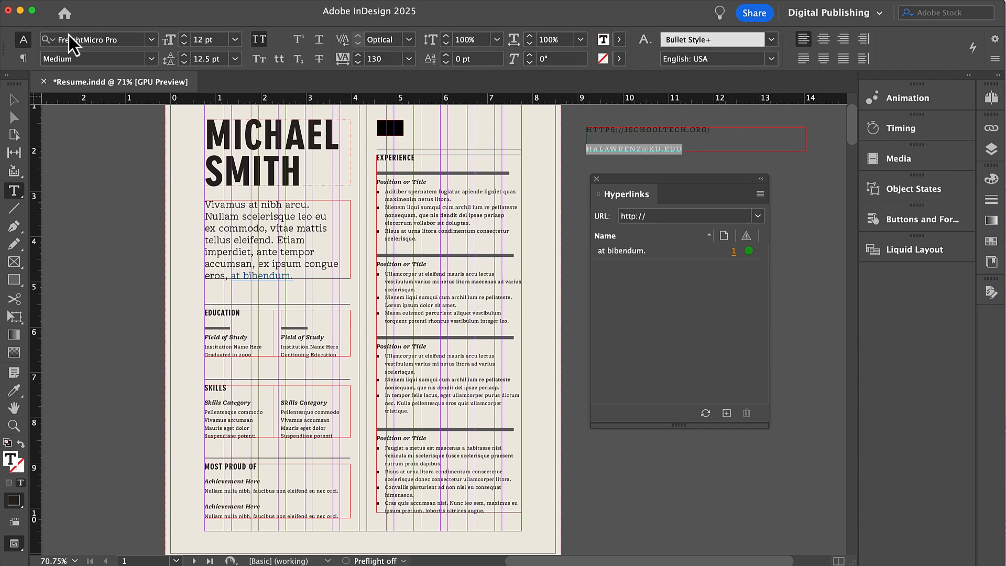
{"action": "key", "text": "Escape"}
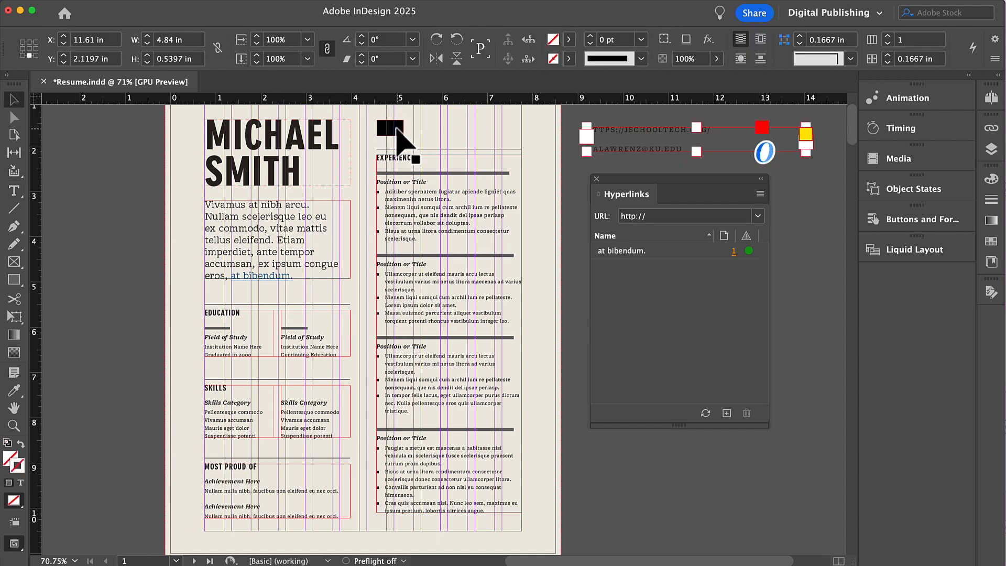
{"action": "left_click_drag", "start_coordinate": [397, 131], "coordinate": [394, 127]}
{"action": "left_click", "coordinate": [760, 193]}
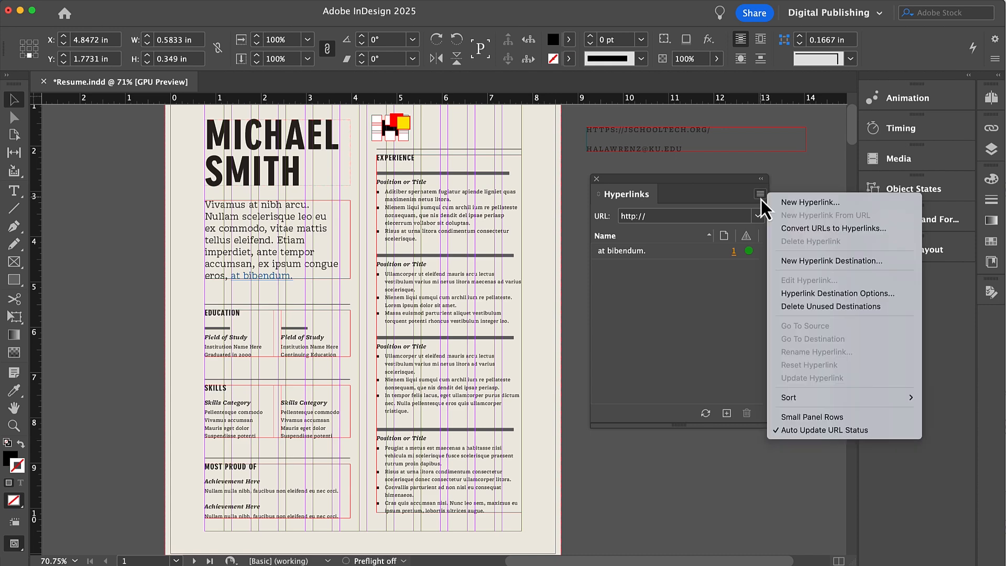
{"action": "left_click", "coordinate": [798, 203]}
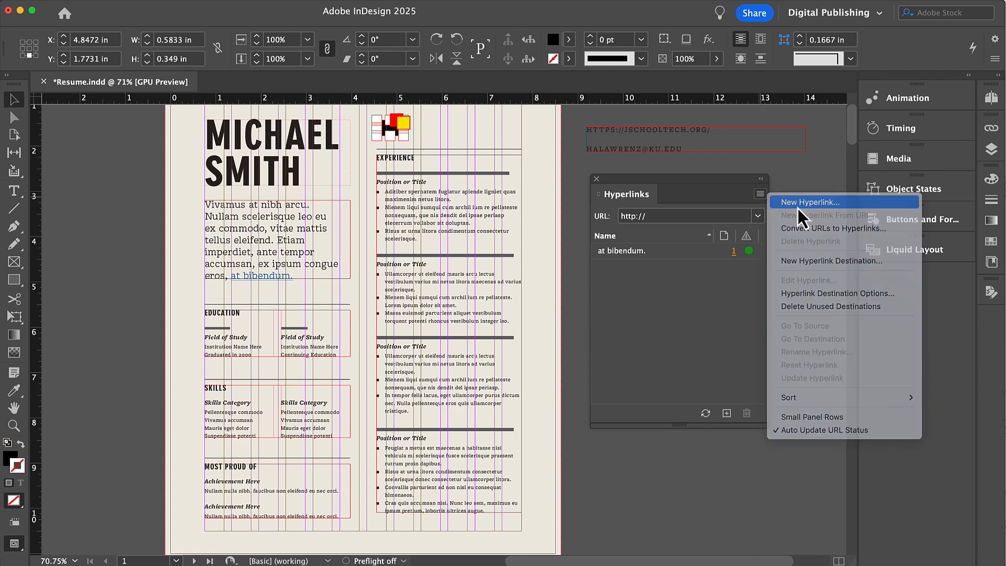
- Set the rectangle's link to Email with the owner's address and subject 'E: JOB'
{"action": "left_click", "coordinate": [549, 206]}
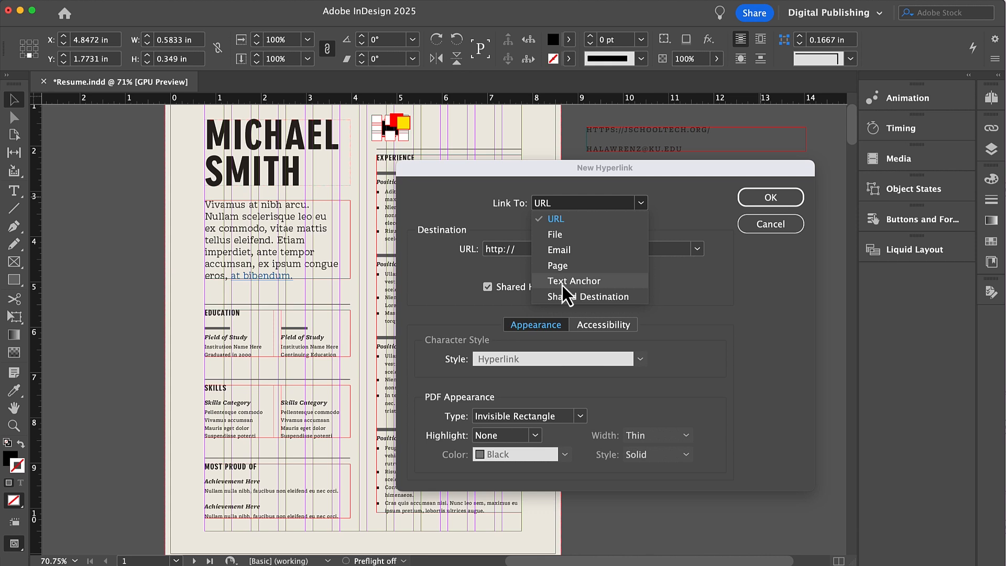
{"action": "left_click", "coordinate": [572, 251]}
{"action": "left_click", "coordinate": [543, 250]}
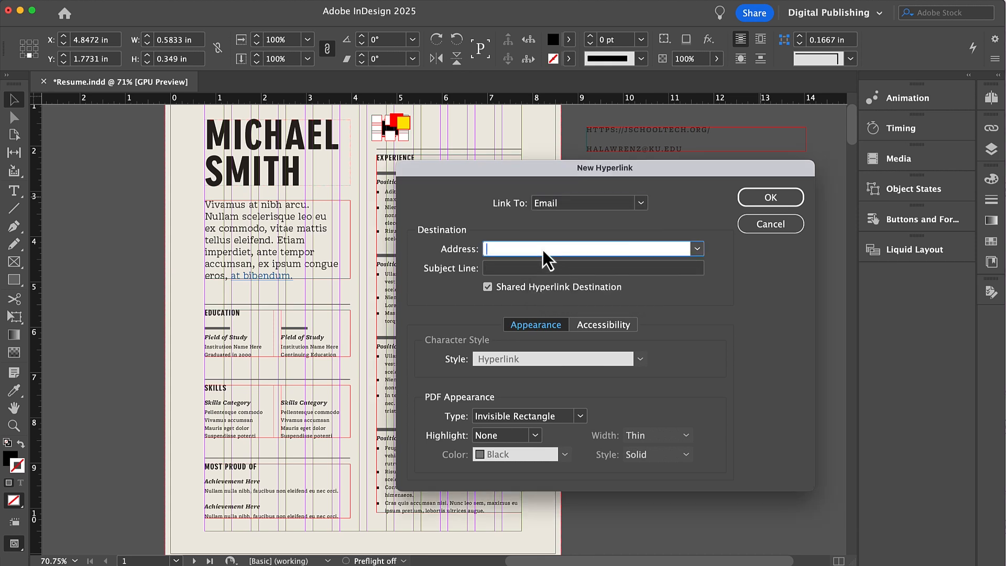
{"action": "left_click", "coordinate": [528, 268]}
{"action": "type", "text": "E"}
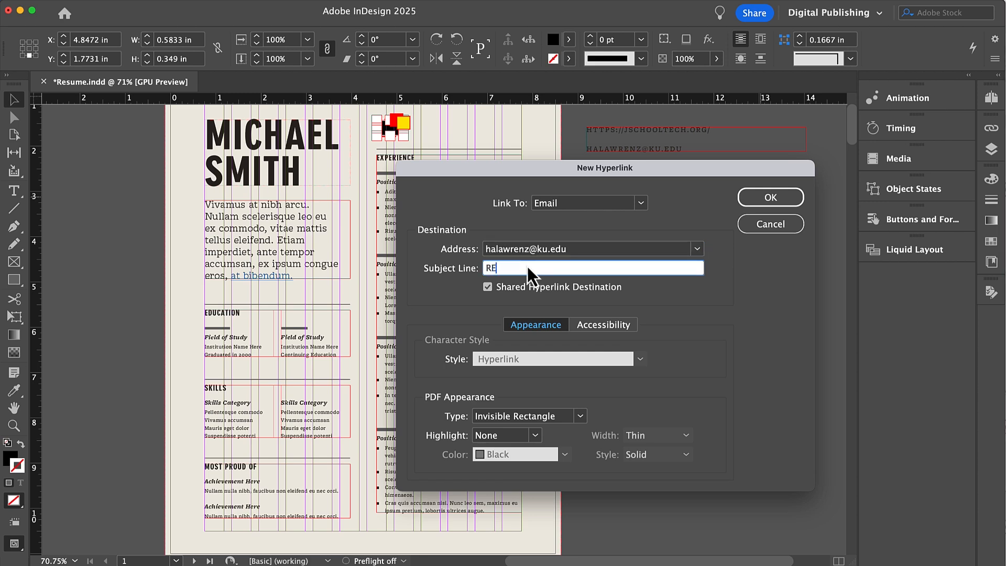
{"action": "type", "text": ": JOB"}
{"action": "key", "text": "Return"}
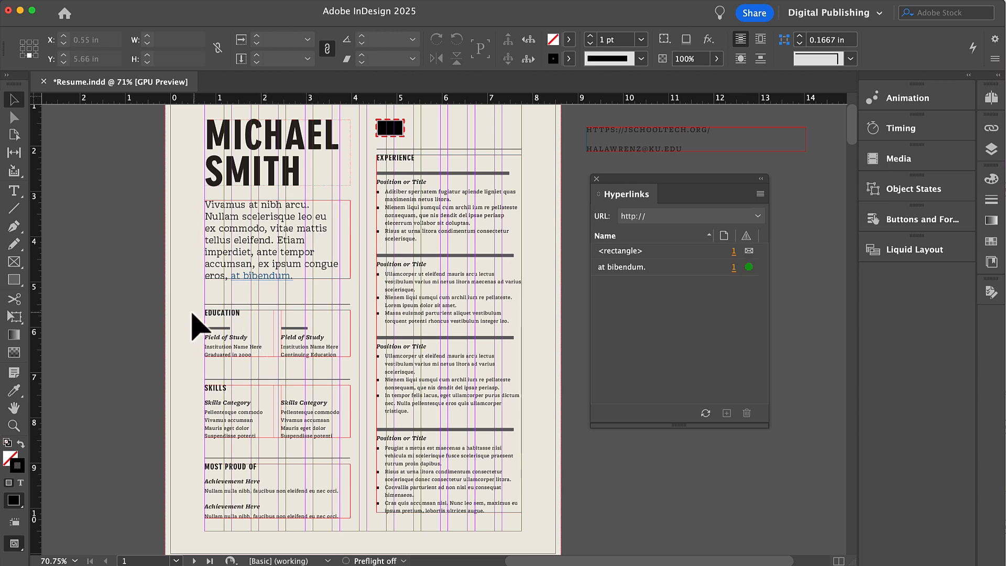
- Marquee-select and delete all objects in the MOST PROUD OF section
{"action": "left_click", "coordinate": [230, 341]}
{"action": "left_click", "coordinate": [265, 484]}
{"action": "left_click", "coordinate": [194, 455]}
{"action": "left_click_drag", "start_coordinate": [194, 455], "coordinate": [325, 527]}
{"action": "key", "text": "Delete"}
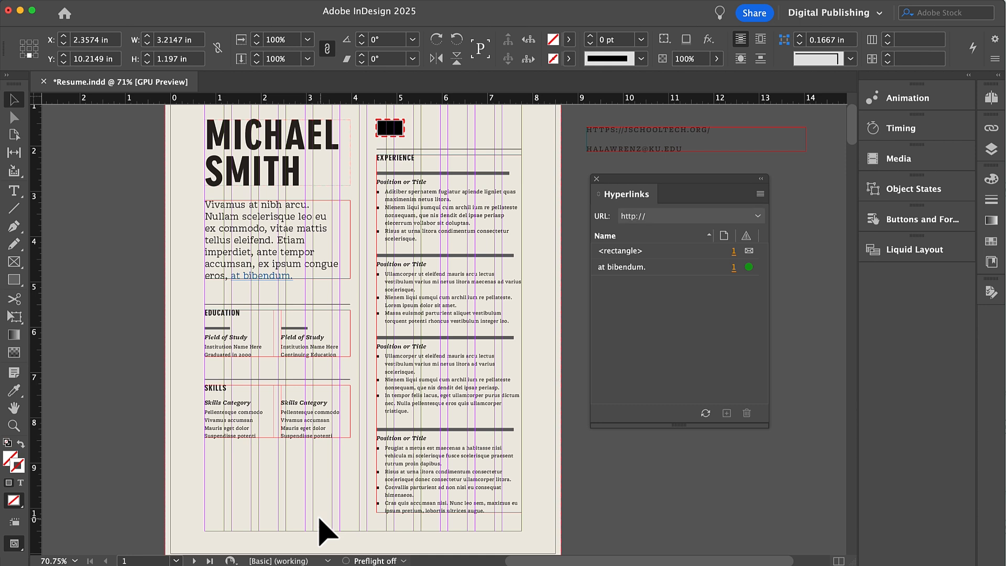
- Draw an empty placeholder frame at the bottom of the left column
{"action": "left_click", "coordinate": [15, 262]}
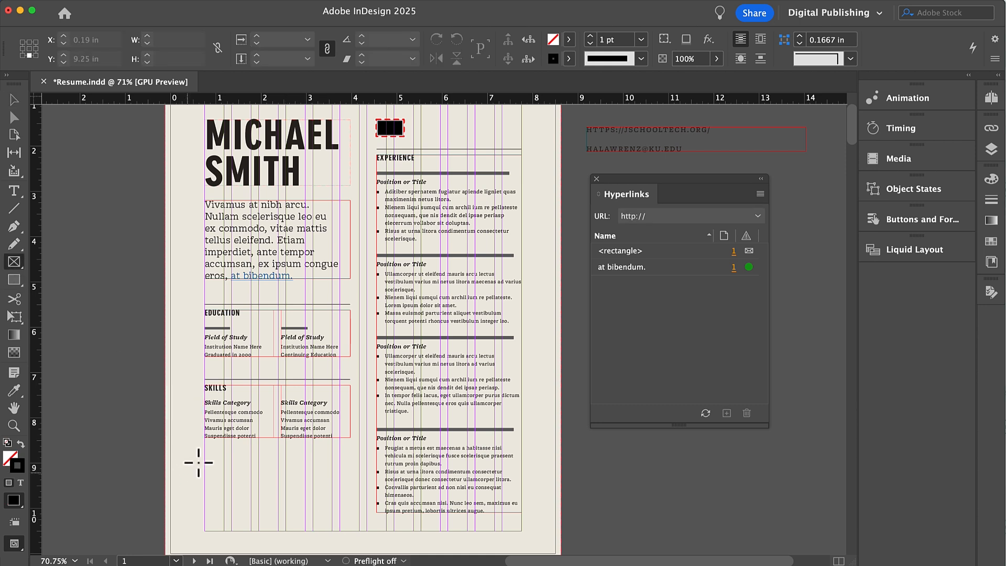
{"action": "left_click_drag", "start_coordinate": [204, 452], "coordinate": [360, 531]}
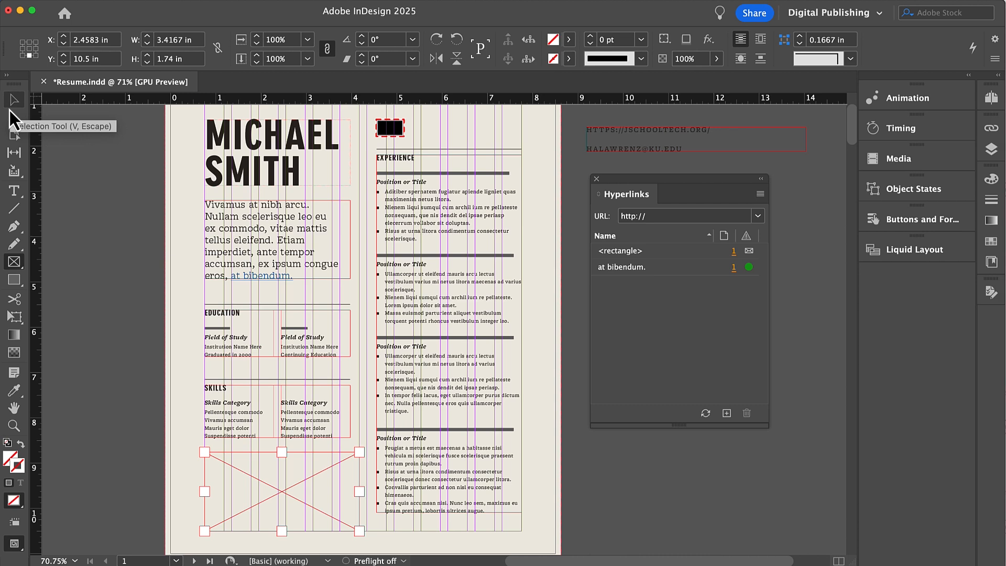
{"action": "left_click", "coordinate": [11, 103]}
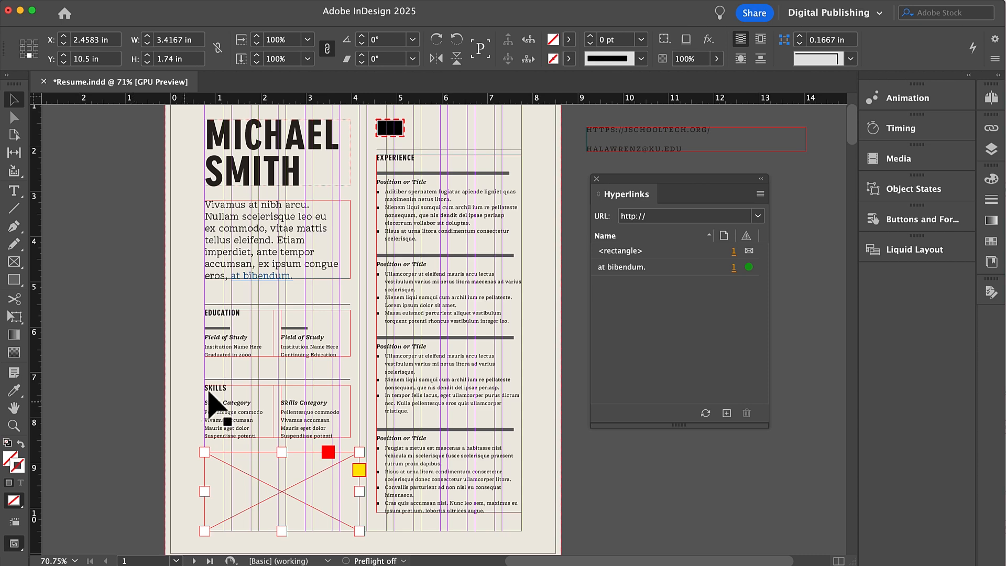
{"action": "left_click", "coordinate": [87, 1]}
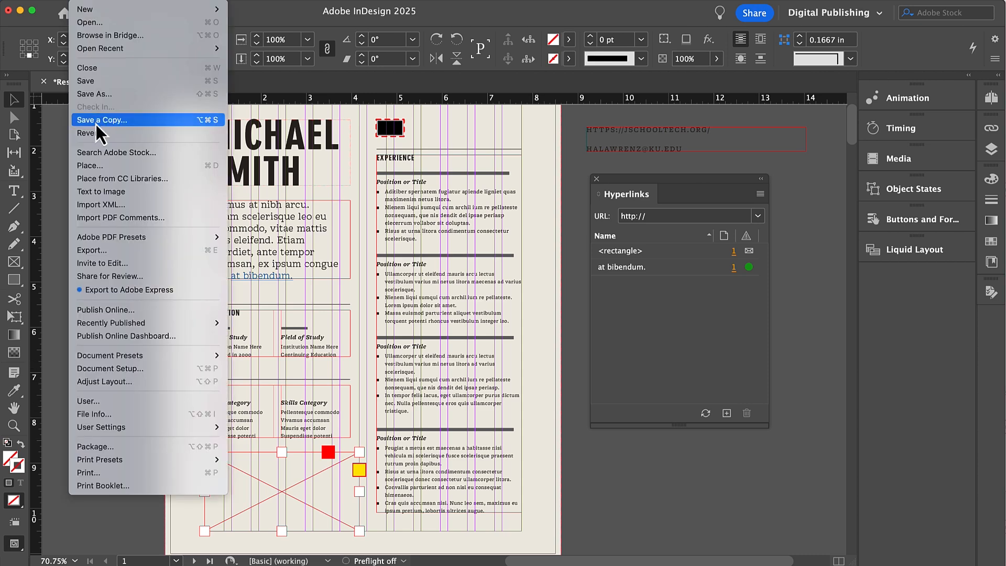
- Place Quick recording.mp4 from the IND interactive resume folder into the selected frame
{"action": "left_click", "coordinate": [94, 166]}
{"action": "left_click", "coordinate": [640, 133]}
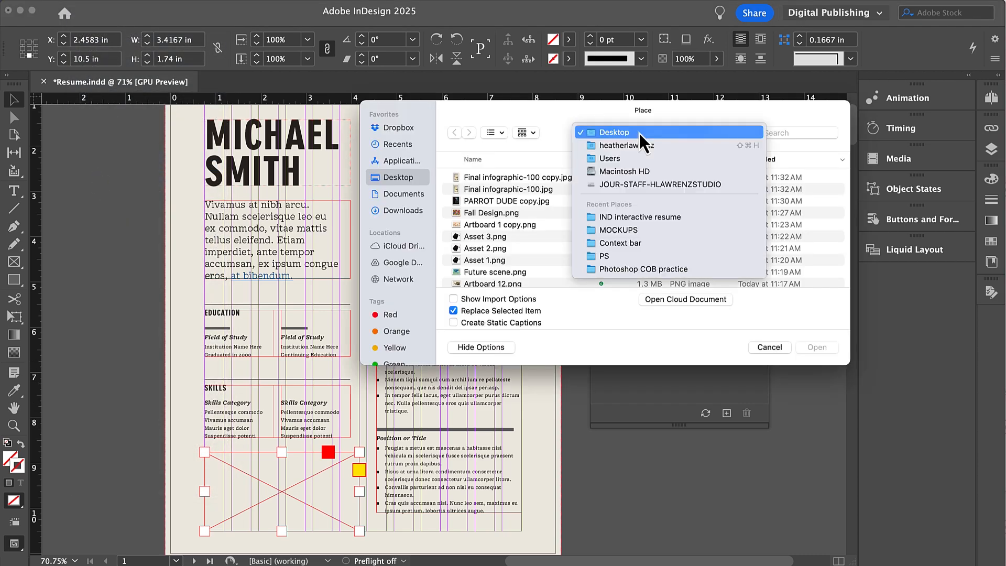
{"action": "left_click", "coordinate": [620, 214]}
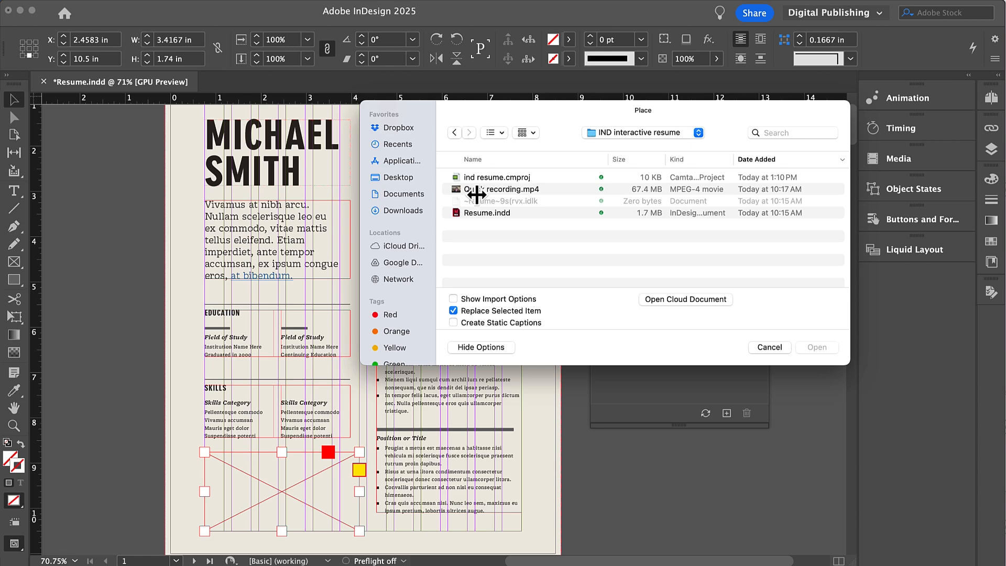
{"action": "left_click", "coordinate": [464, 189]}
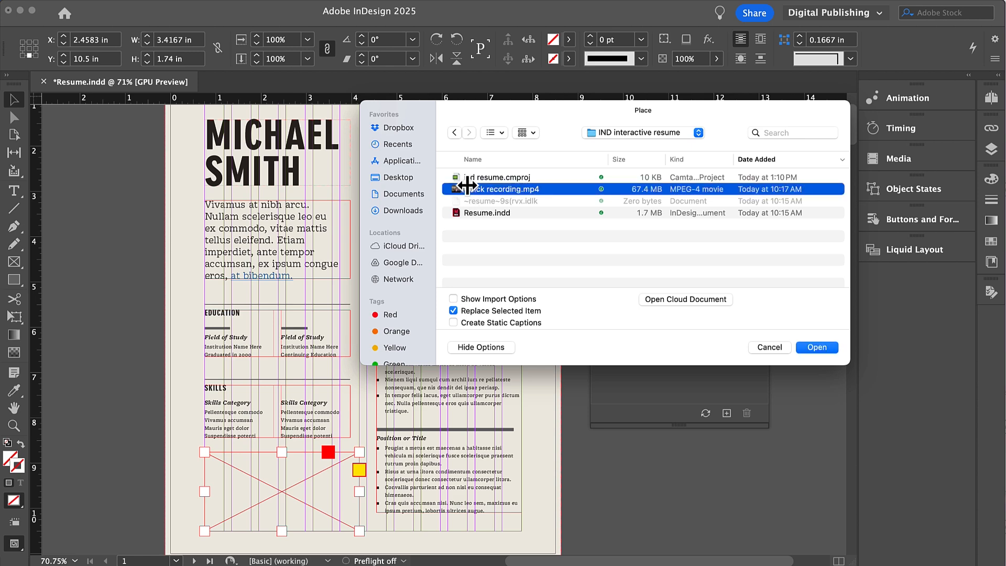
{"action": "left_click", "coordinate": [815, 348]}
{"action": "scroll", "coordinate": [281, 411], "scroll_direction": "down", "scroll_amount": 3}
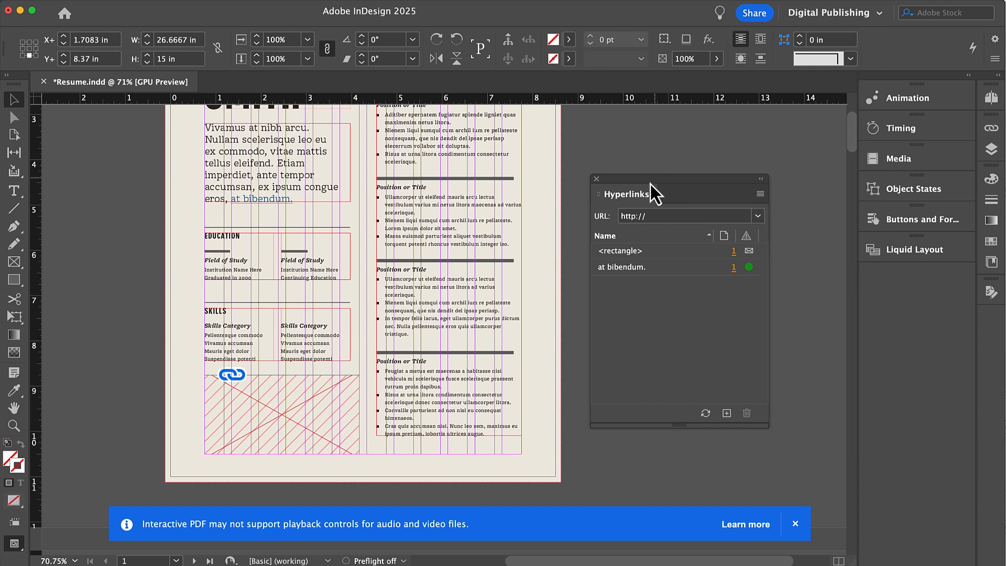
- Dock the Hyperlinks panel and show the video in the Media panel, paused
{"action": "left_click_drag", "start_coordinate": [630, 181], "coordinate": [883, 203]}
{"action": "left_click", "coordinate": [881, 161]}
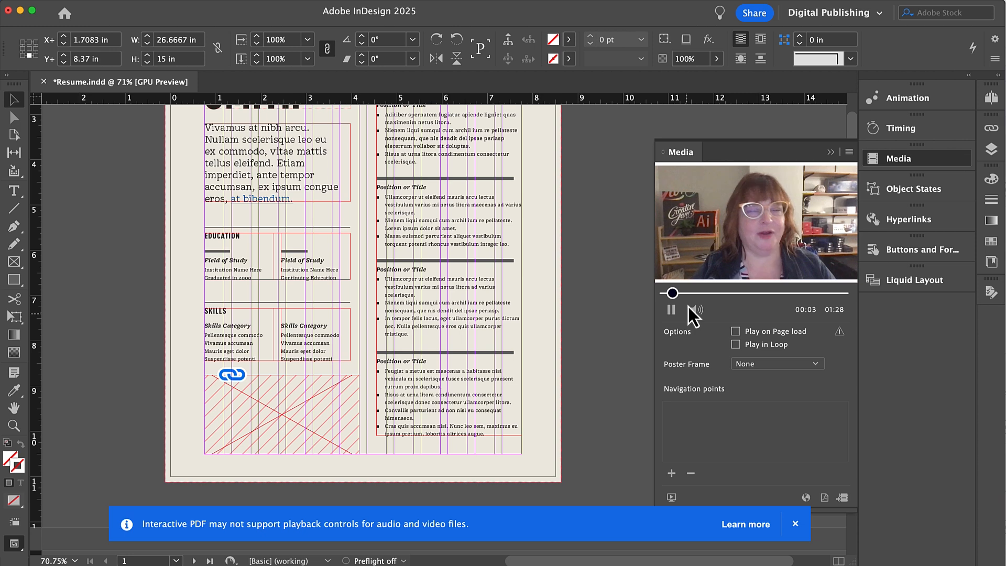
{"action": "left_click", "coordinate": [672, 310]}
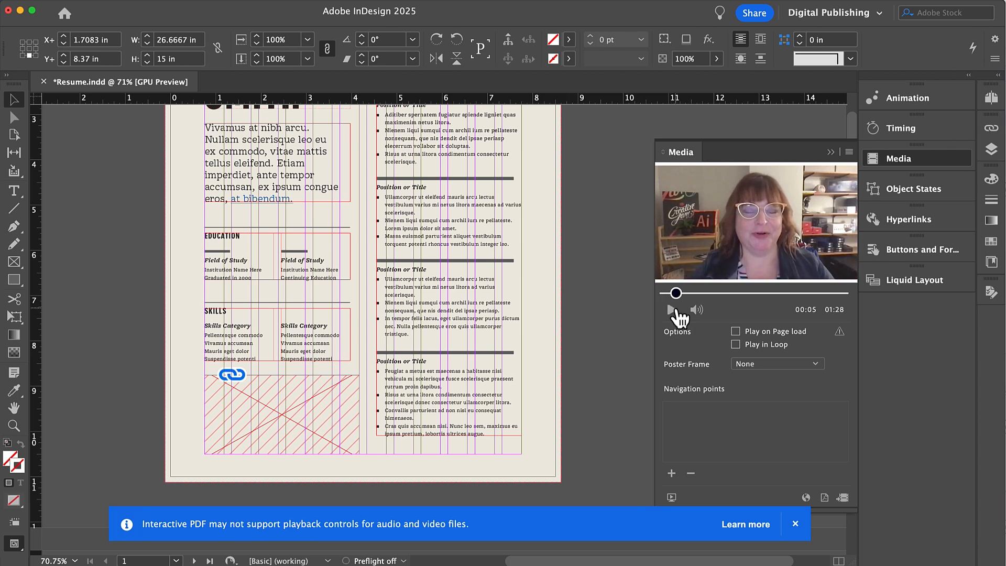
- Play the video in an enlarged EPUB Interactivity Preview, then close it
{"action": "left_click", "coordinate": [671, 498]}
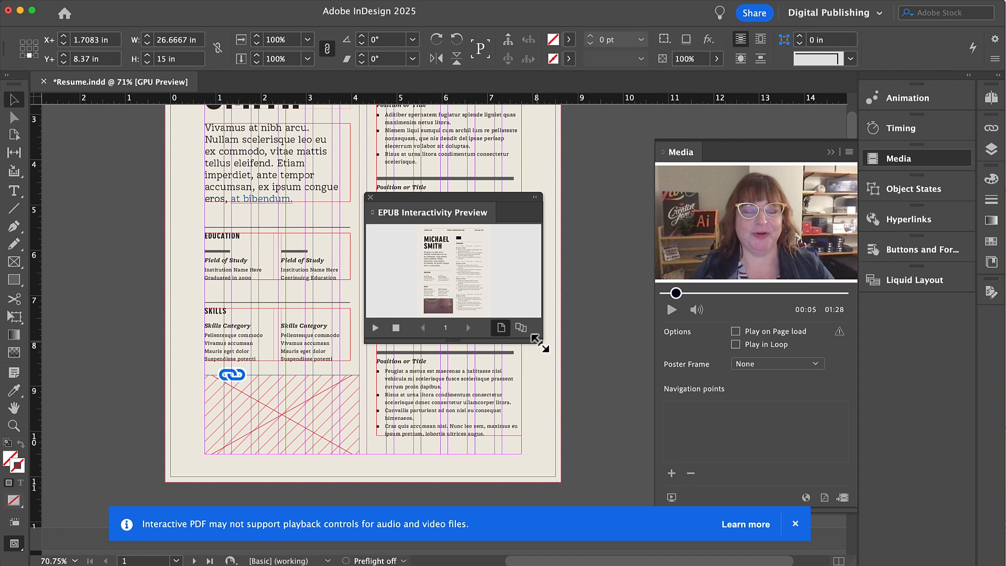
{"action": "left_click_drag", "start_coordinate": [535, 343], "coordinate": [649, 413]}
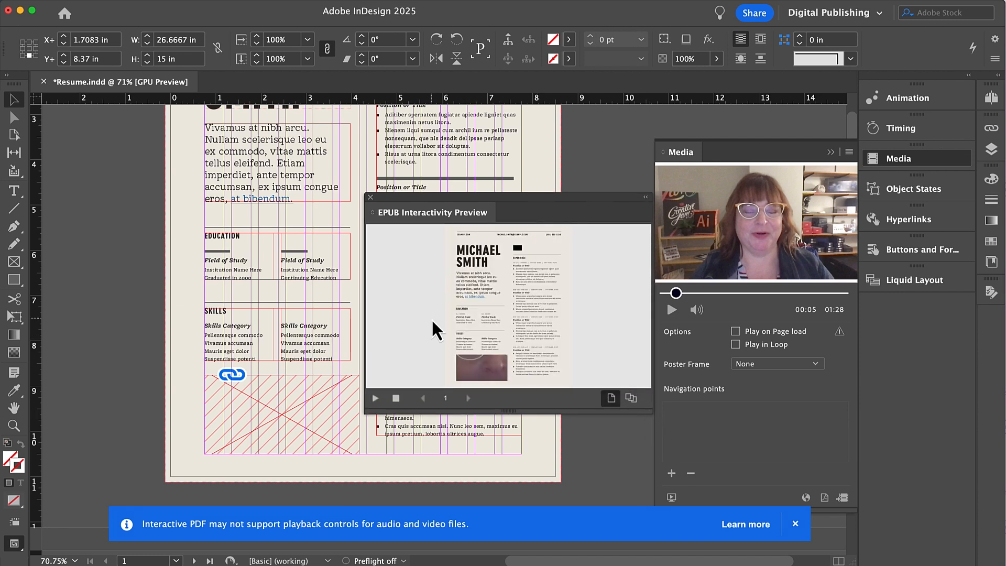
{"action": "left_click", "coordinate": [480, 376]}
{"action": "left_click", "coordinate": [371, 198]}
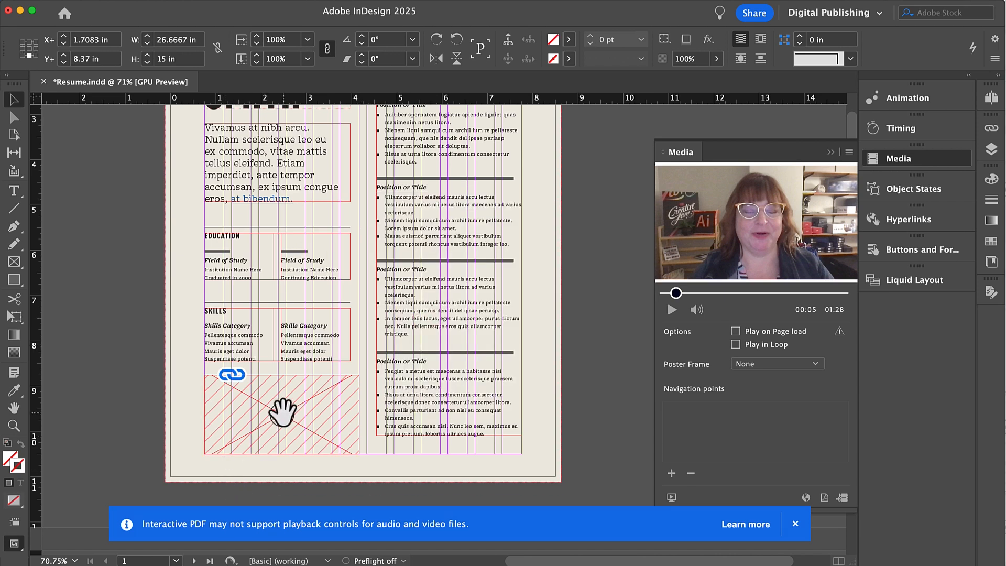
- Fit the video content to its frame, keep Poster Frame as None, and close the preview
{"action": "left_click", "coordinate": [211, 2]}
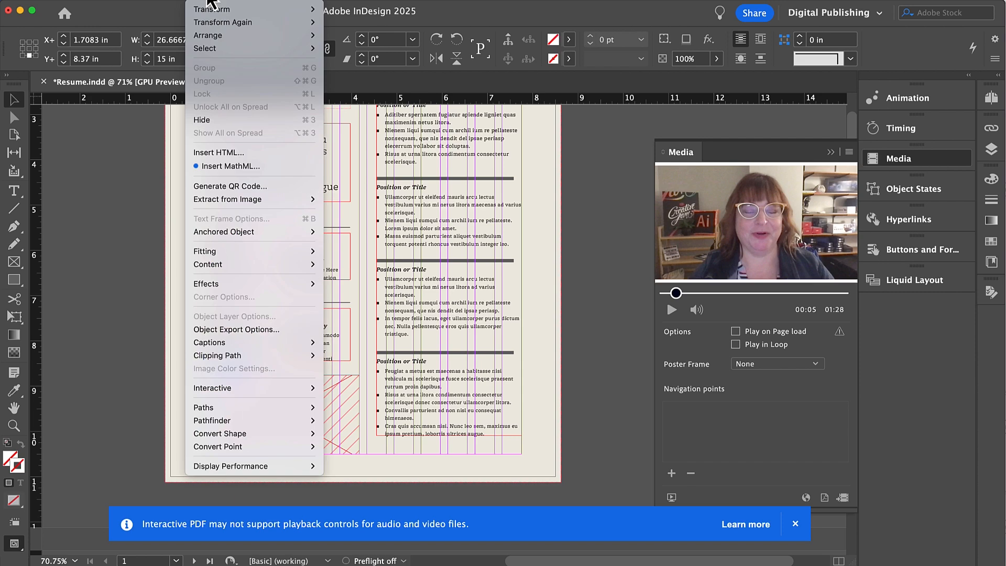
{"action": "mouse_move", "coordinate": [212, 253]}
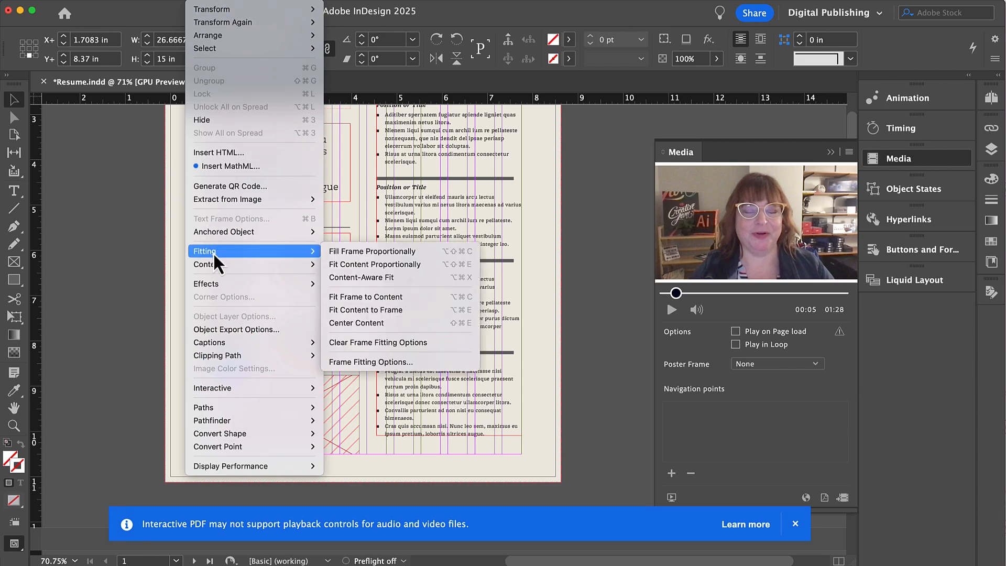
{"action": "left_click", "coordinate": [368, 253]}
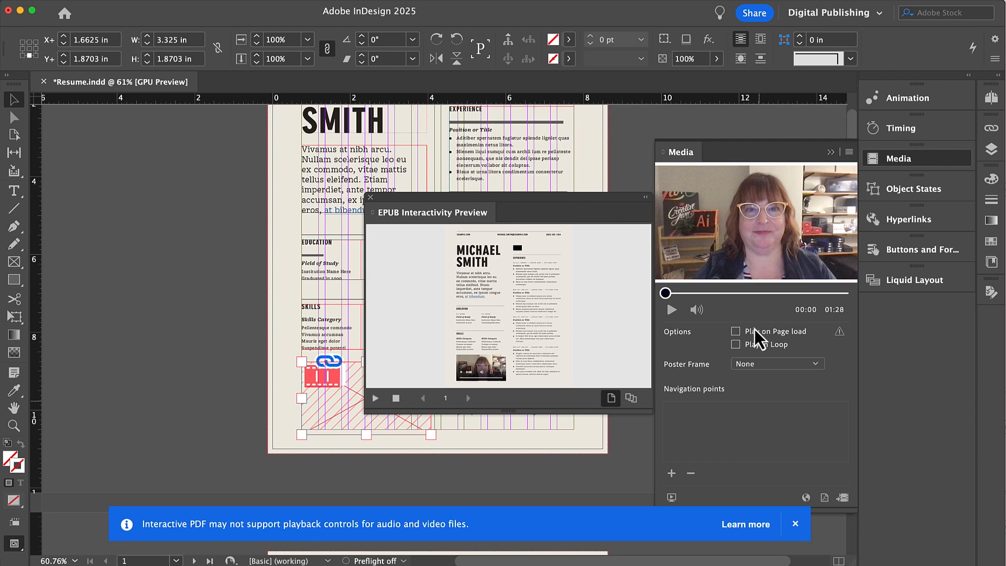
{"action": "left_click", "coordinate": [816, 364]}
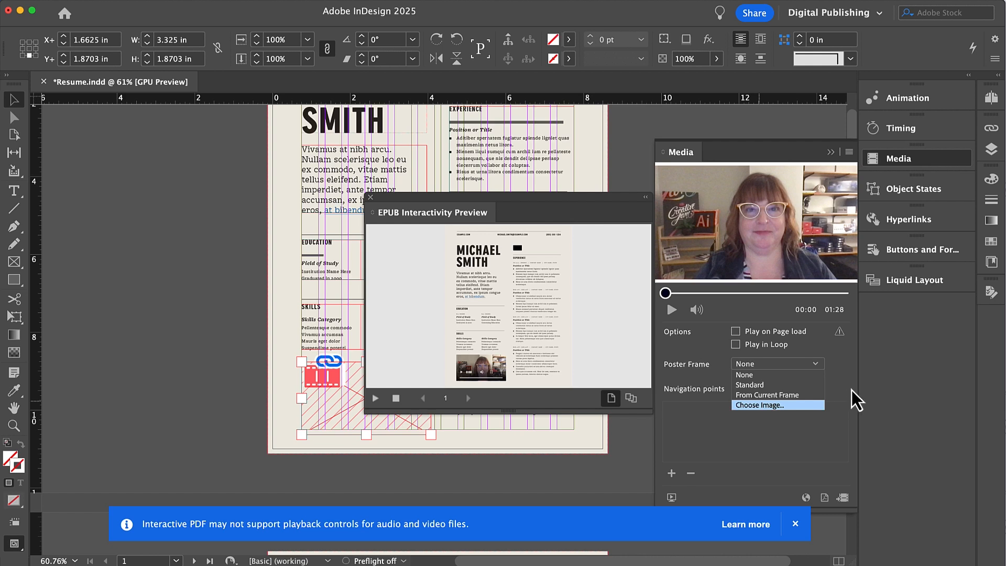
{"action": "left_click", "coordinate": [850, 367]}
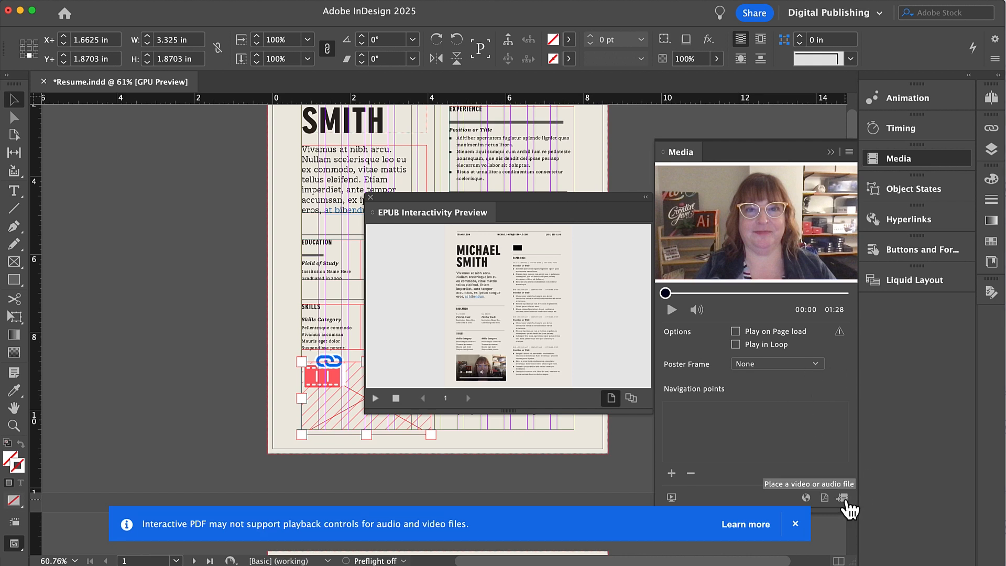
{"action": "left_click", "coordinate": [370, 198]}
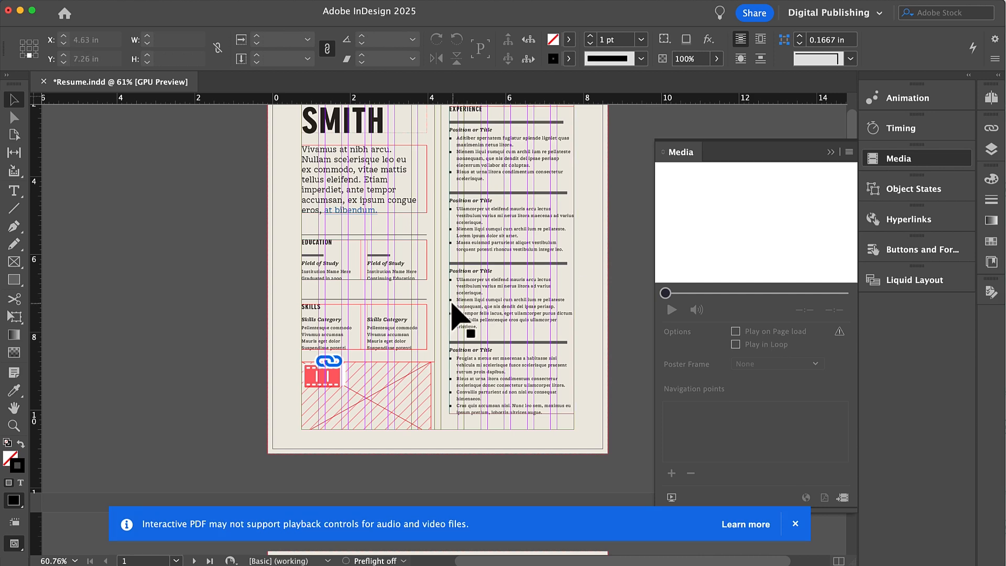
- Publish Online with 'DEMO' added to the title, copy the link, and view it
{"action": "scroll", "coordinate": [454, 314], "scroll_direction": "up", "scroll_amount": 2}
{"action": "scroll", "coordinate": [455, 314], "scroll_direction": "up", "scroll_amount": 2}
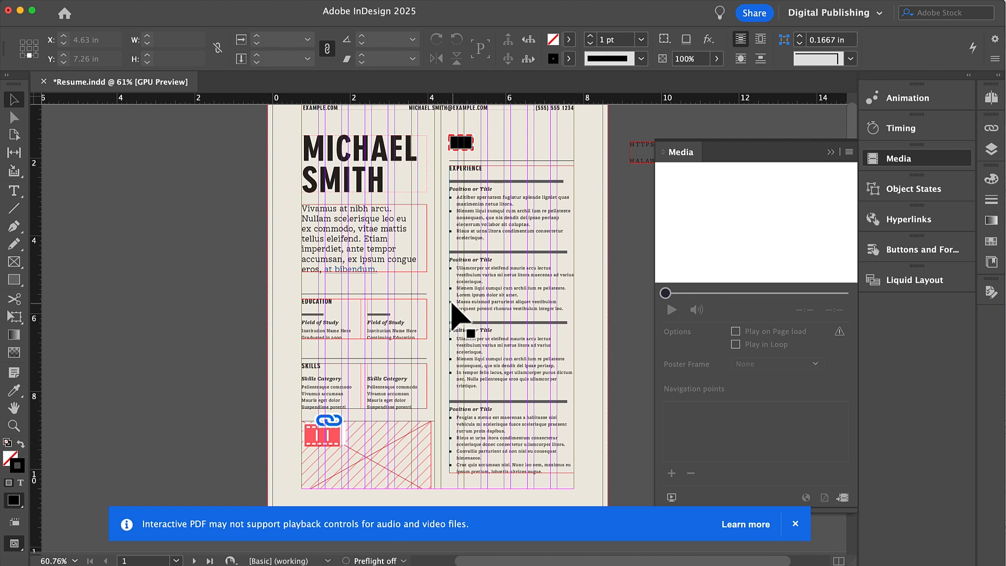
{"action": "left_click", "coordinate": [87, 4]}
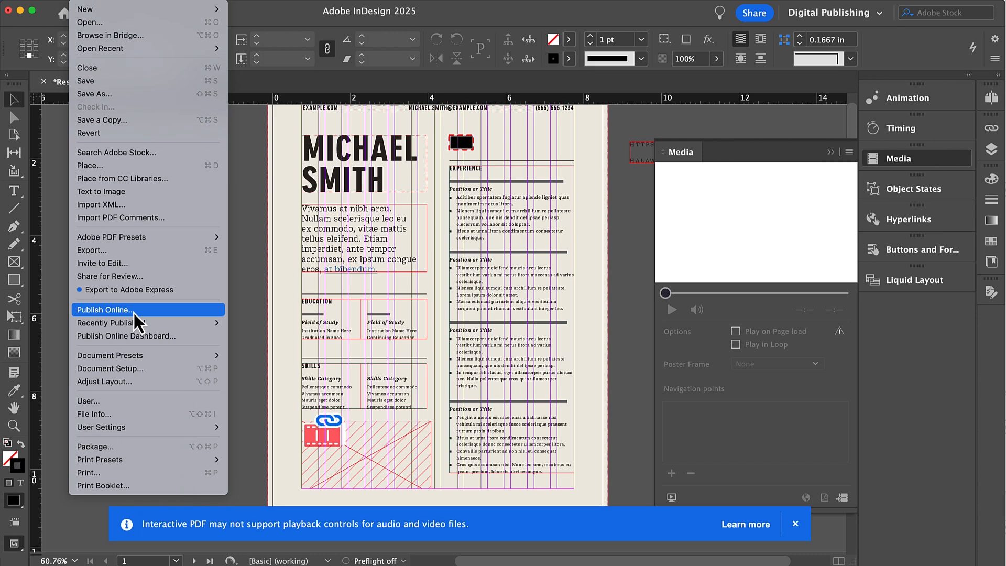
{"action": "left_click", "coordinate": [242, 262]}
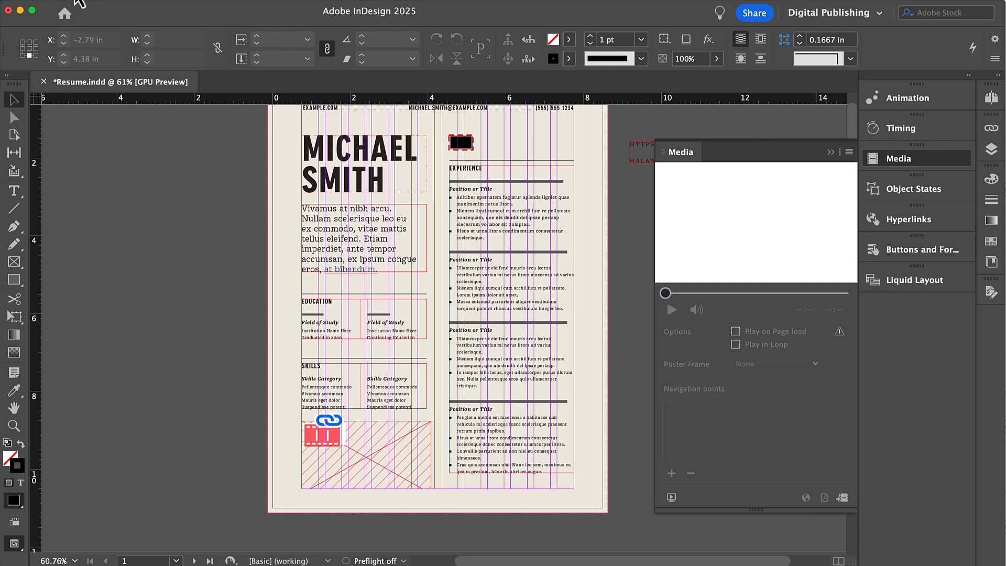
{"action": "left_click", "coordinate": [76, 3]}
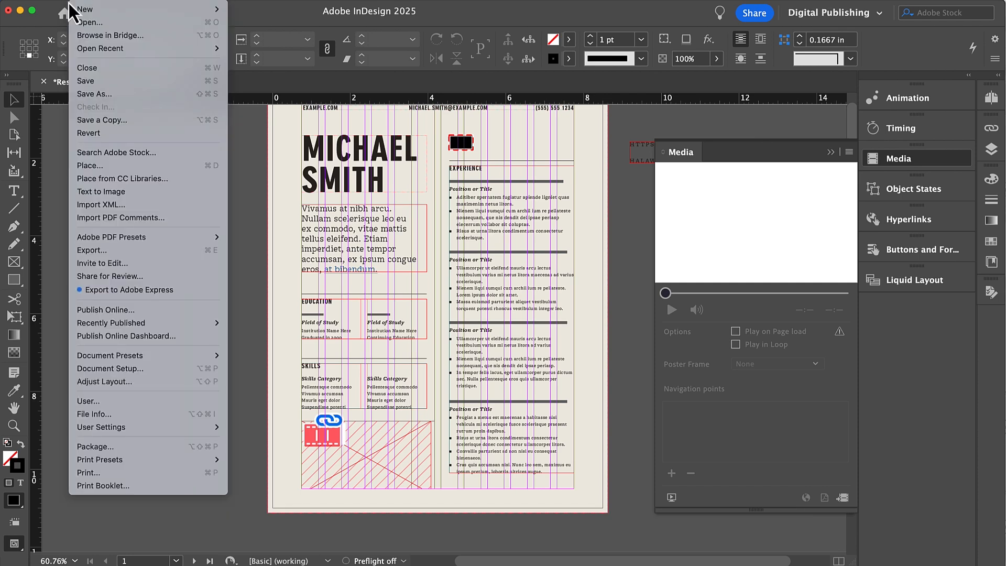
{"action": "left_click", "coordinate": [124, 313]}
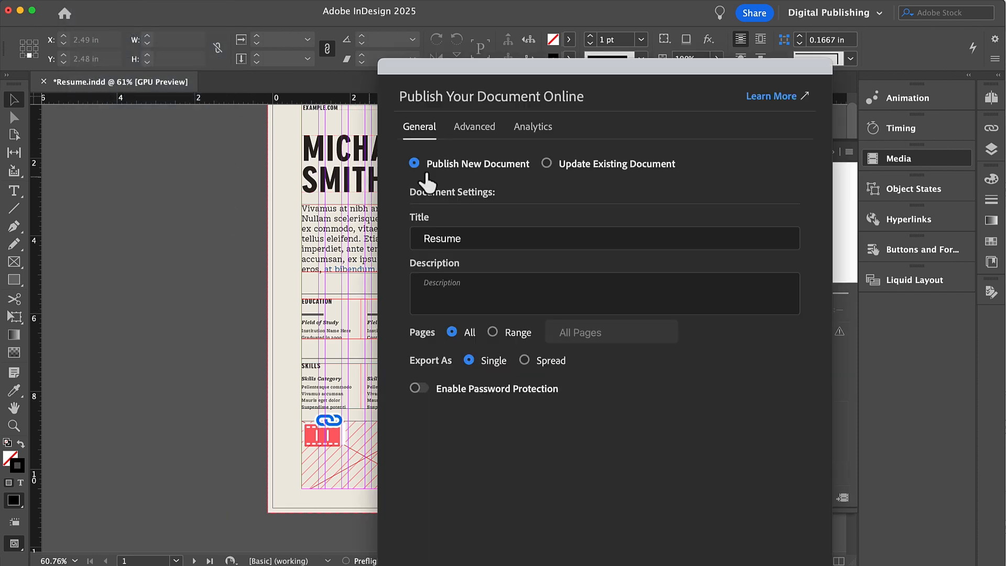
{"action": "left_click", "coordinate": [479, 246]}
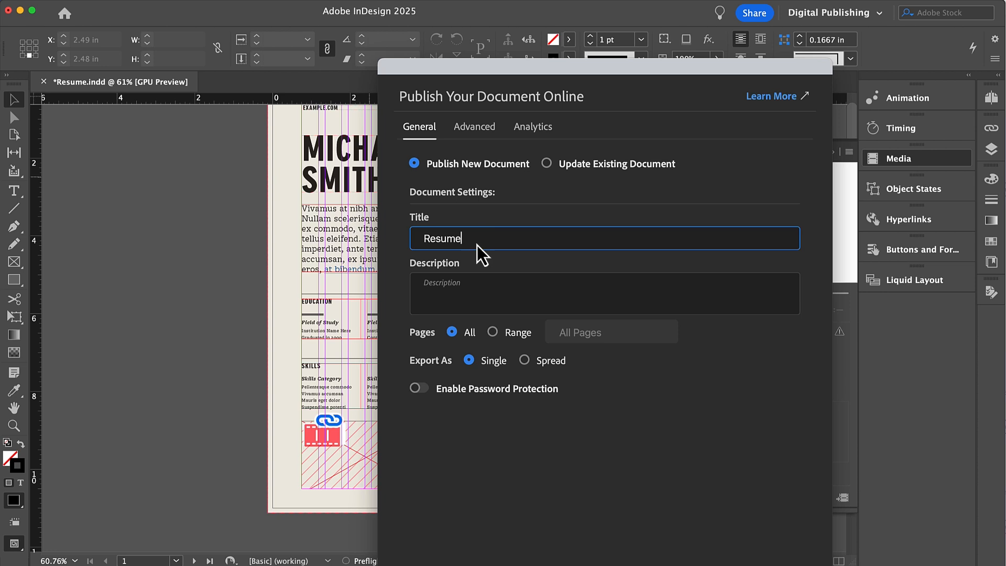
{"action": "type", "text": "DEMO"}
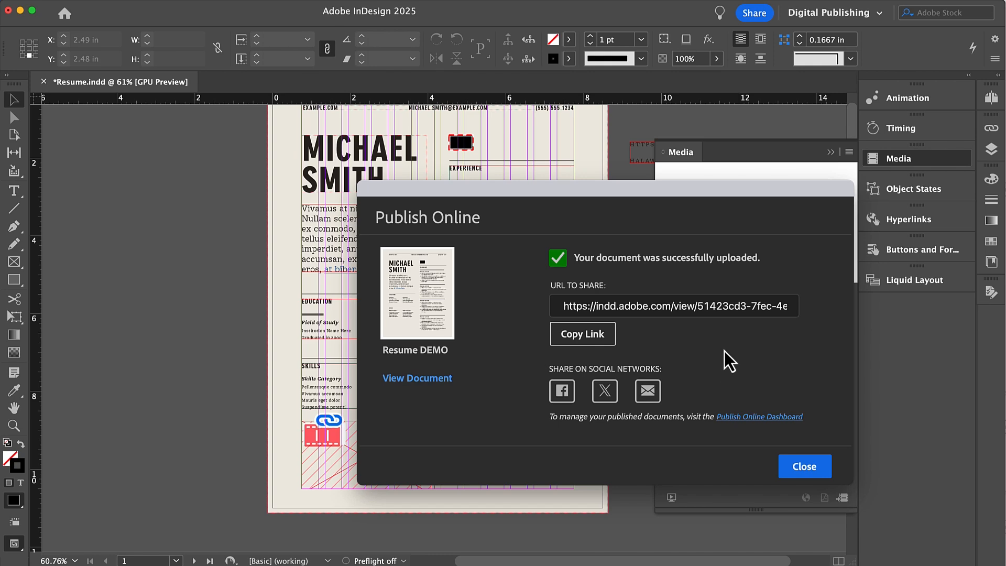
{"action": "left_click", "coordinate": [562, 337]}
{"action": "left_click", "coordinate": [427, 383]}
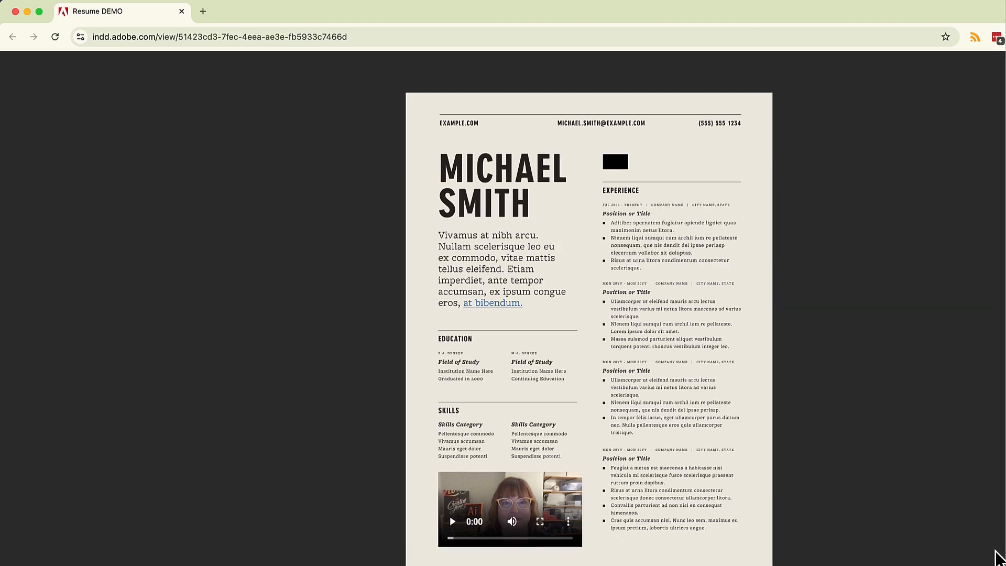
- Play and pause the embedded video, select the page address, and return to InDesign
{"action": "left_click", "coordinate": [452, 522]}
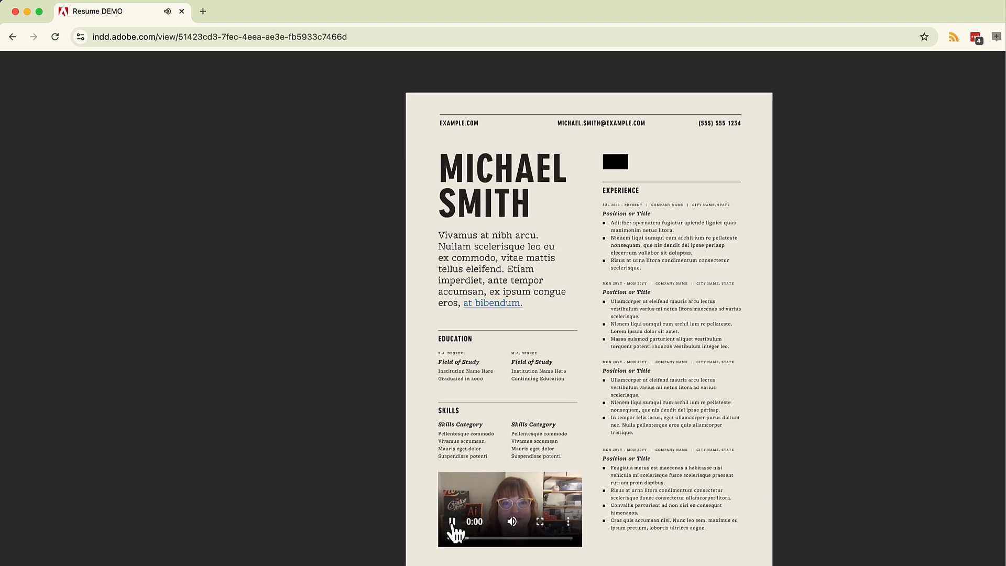
{"action": "left_click", "coordinate": [452, 522]}
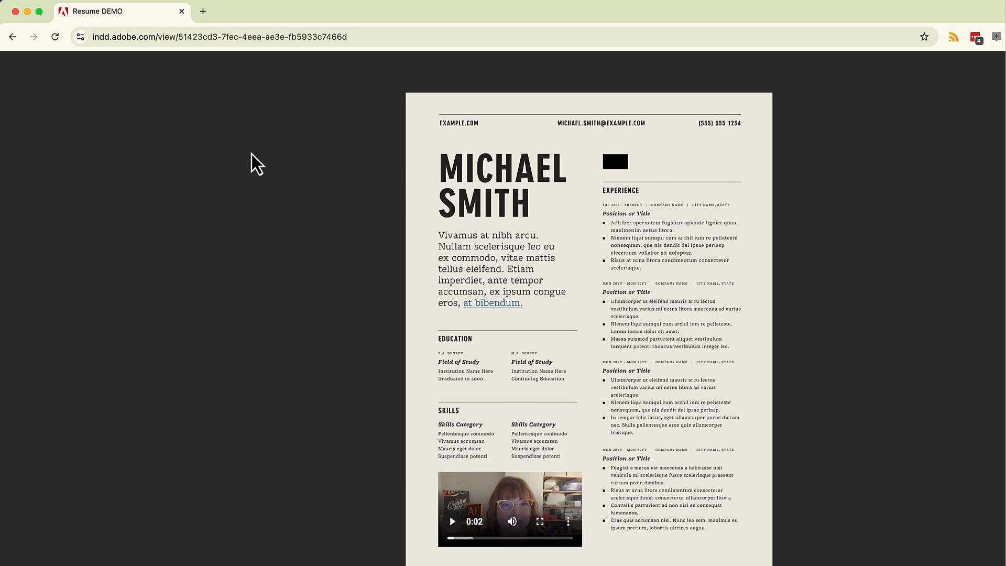
{"action": "left_click", "coordinate": [365, 37]}
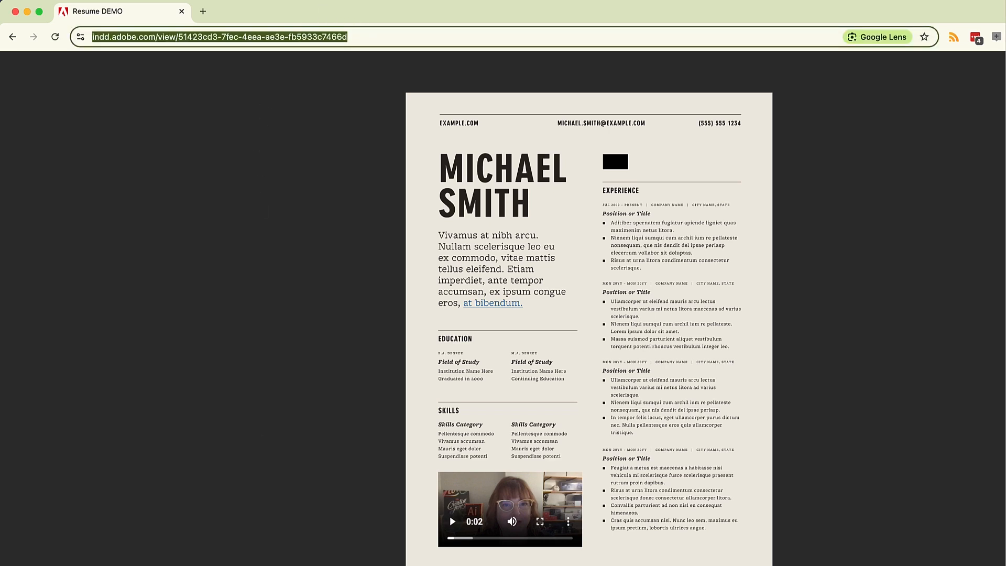
{"action": "key", "text": "super+Tab"}
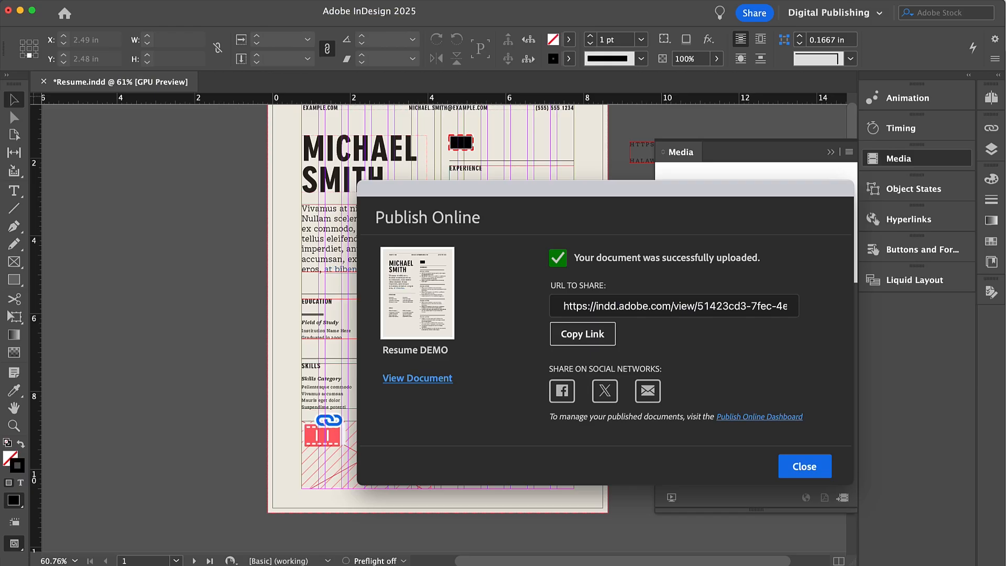
- Close the Publish Online dialog and export Resume as Adobe PDF (Interactive), continuing past the media warning
{"action": "left_click", "coordinate": [803, 465]}
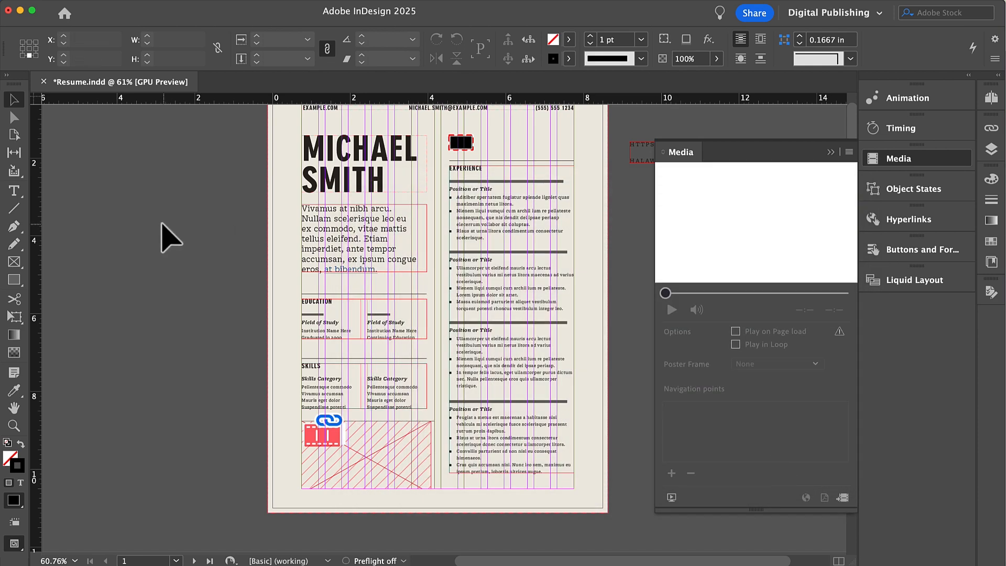
{"action": "left_click", "coordinate": [84, 5]}
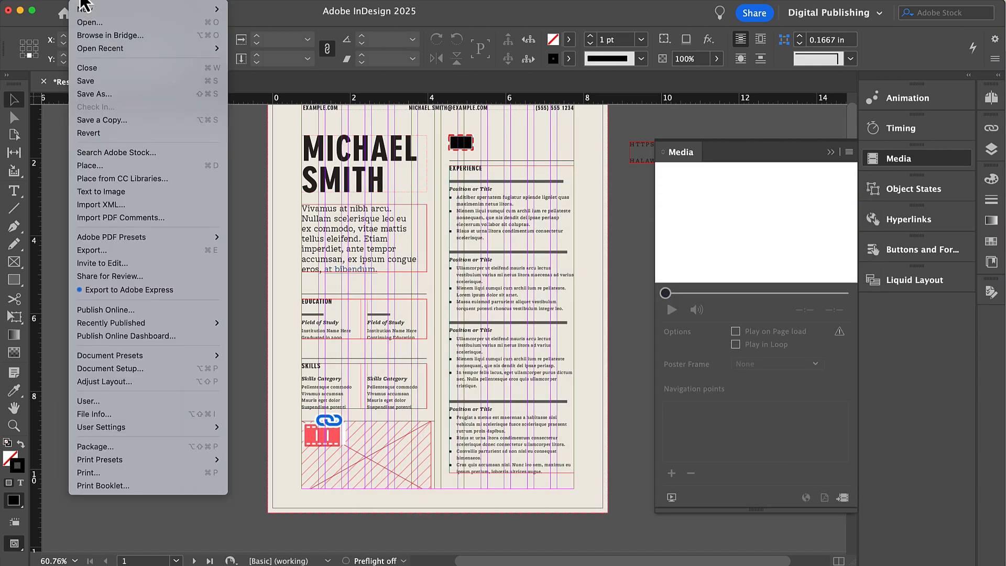
{"action": "left_click", "coordinate": [100, 255]}
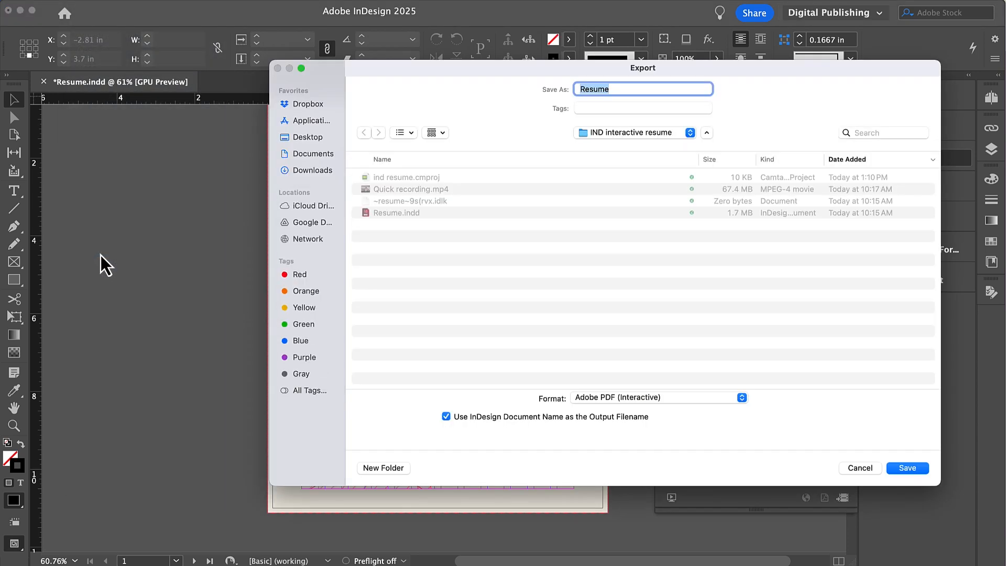
{"action": "left_click", "coordinate": [606, 398]}
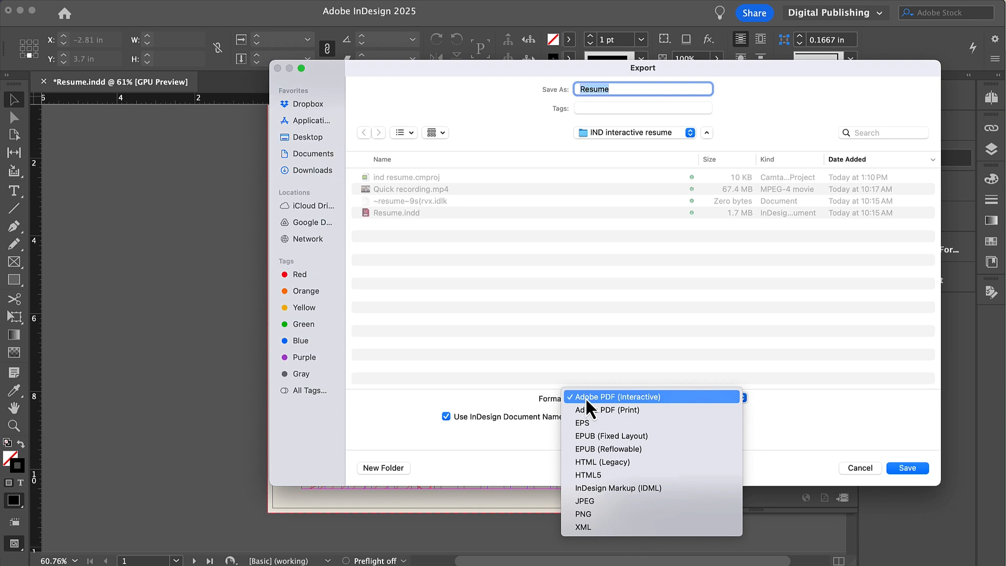
{"action": "left_click", "coordinate": [622, 397]}
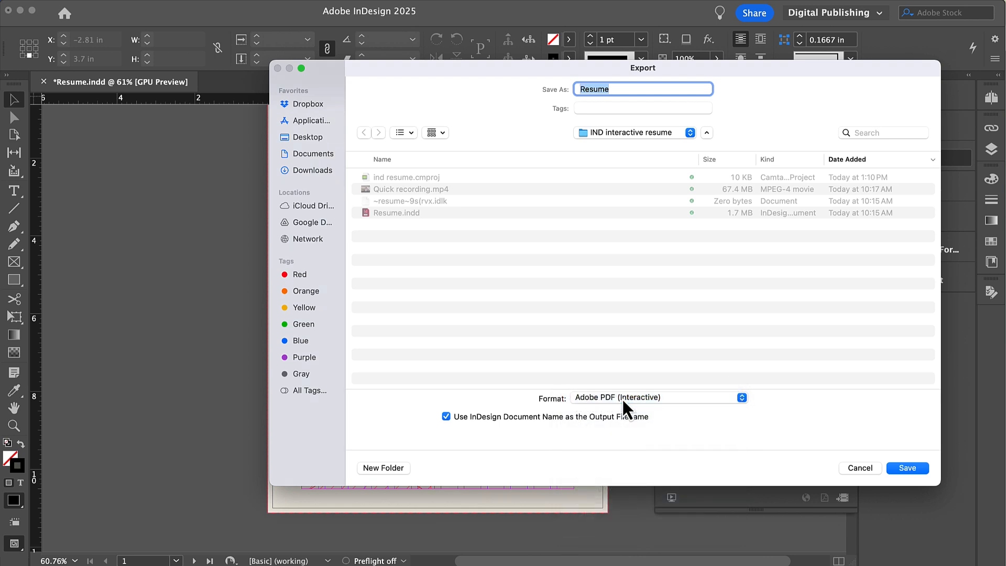
{"action": "left_click", "coordinate": [916, 468]}
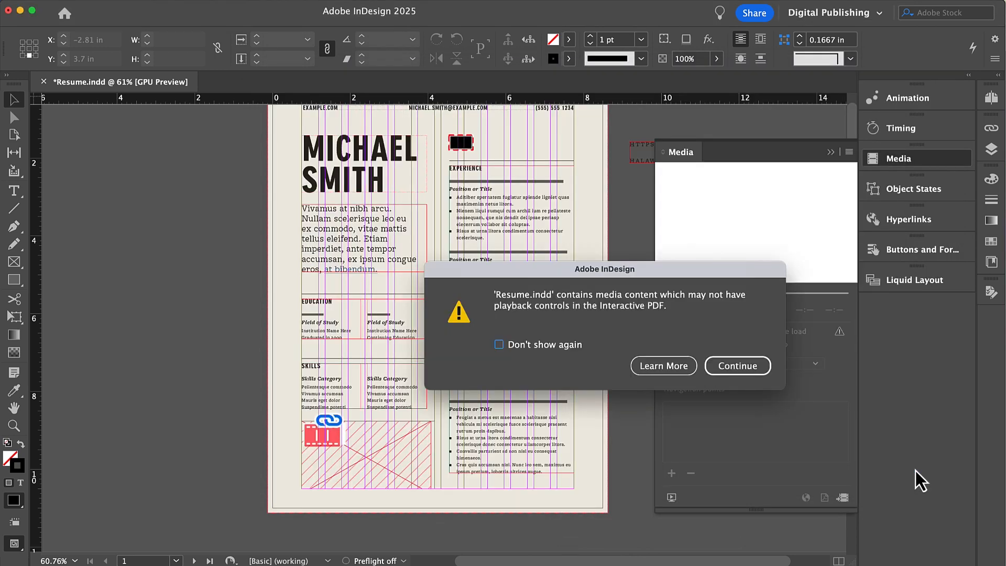
{"action": "left_click", "coordinate": [738, 369]}
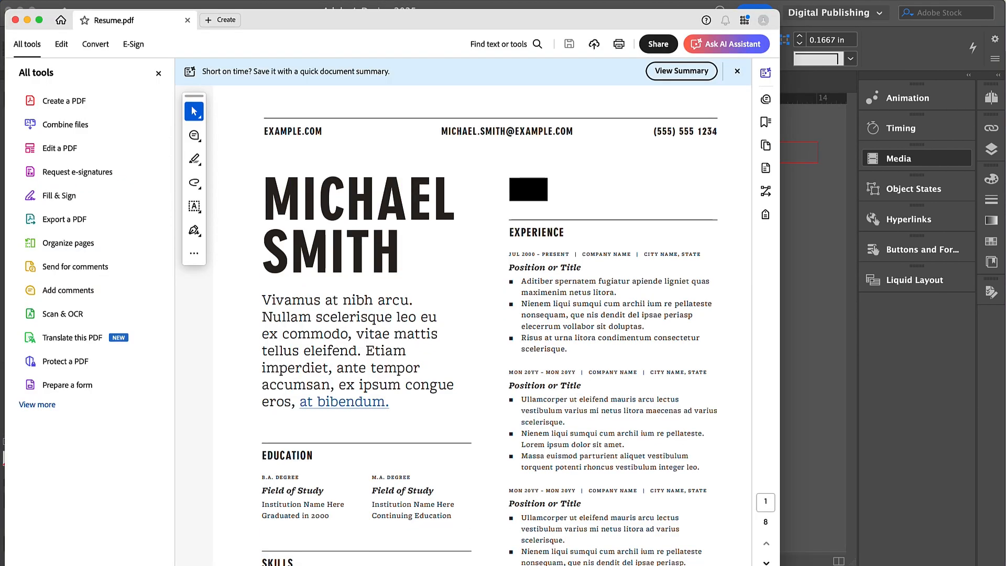
- Play the embedded video in Resume.pdf, then close the PDF and move Acrobat aside
{"action": "scroll", "coordinate": [314, 388], "scroll_direction": "down", "scroll_amount": 10}
{"action": "scroll", "coordinate": [377, 363], "scroll_direction": "up", "scroll_amount": 3}
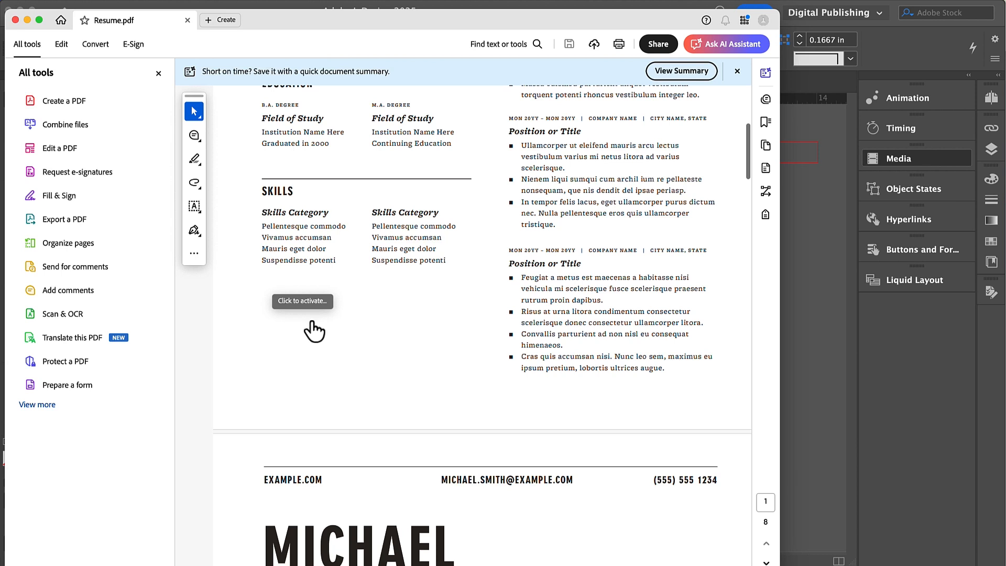
{"action": "left_click", "coordinate": [372, 357]}
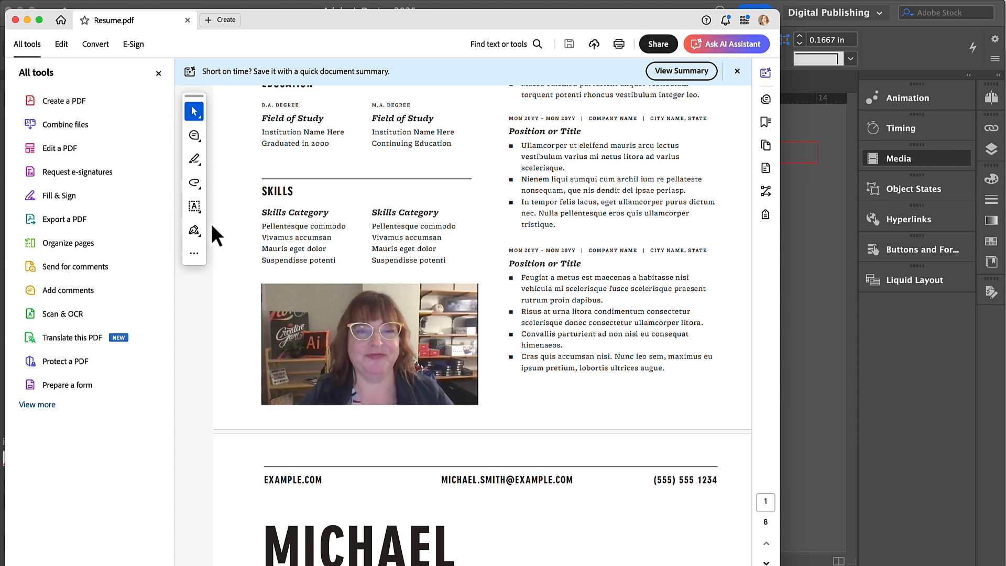
{"action": "left_click", "coordinate": [188, 19]}
{"action": "left_click_drag", "start_coordinate": [188, 24], "coordinate": [222, 164]}
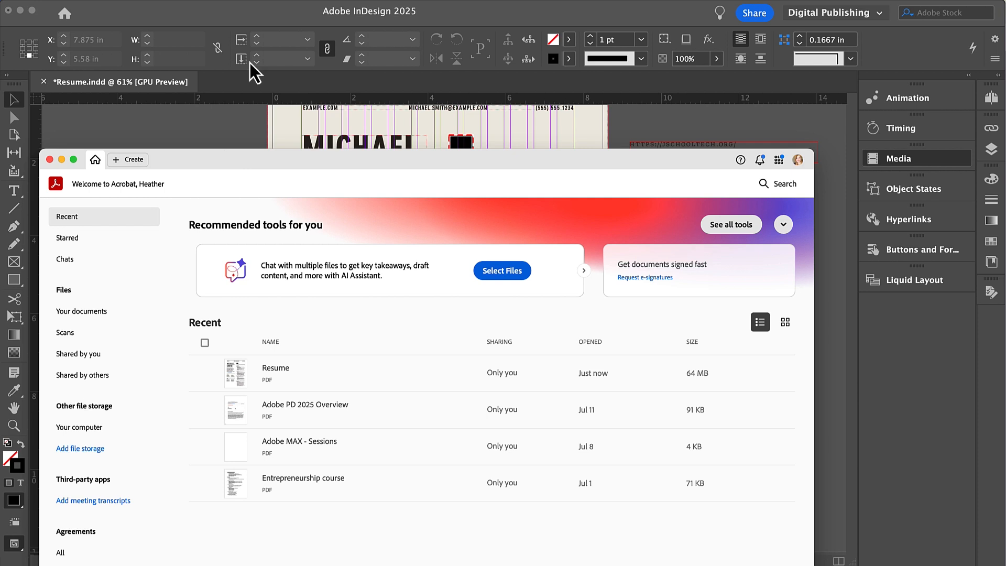
- Bring the InDesign window showing Resume.indd back in front of Acrobat
{"action": "left_click", "coordinate": [246, 20]}
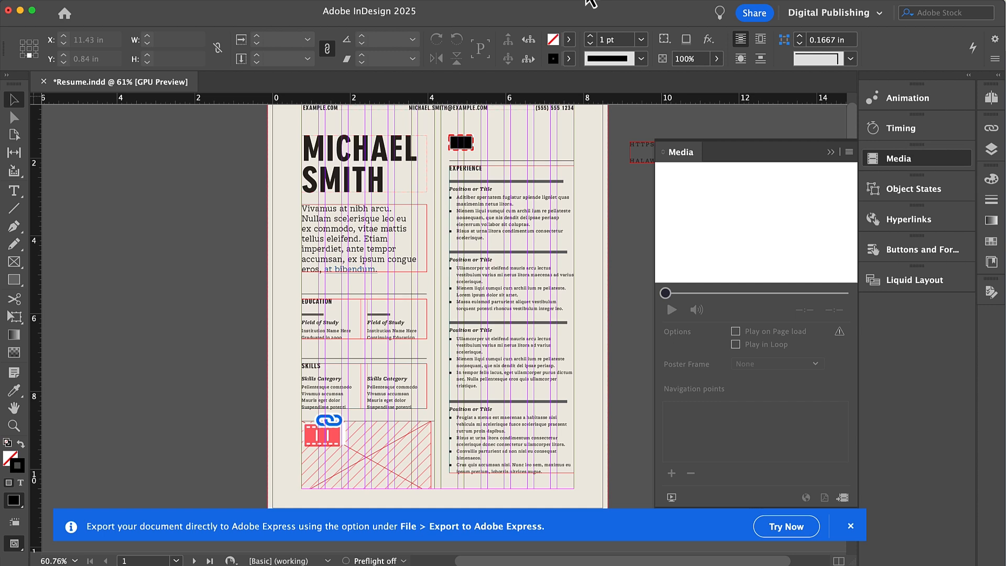
{"action": "left_click", "coordinate": [867, 3]}
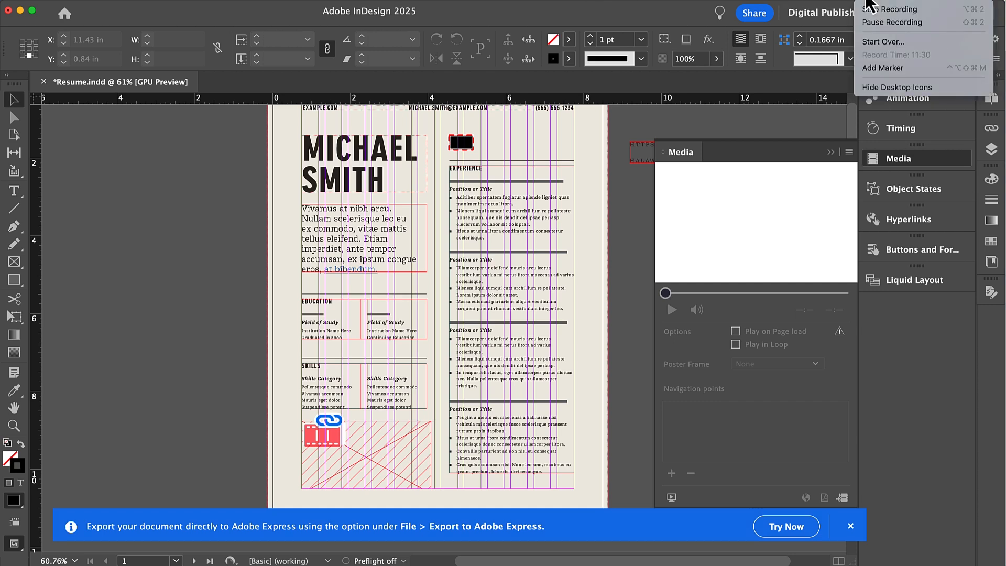